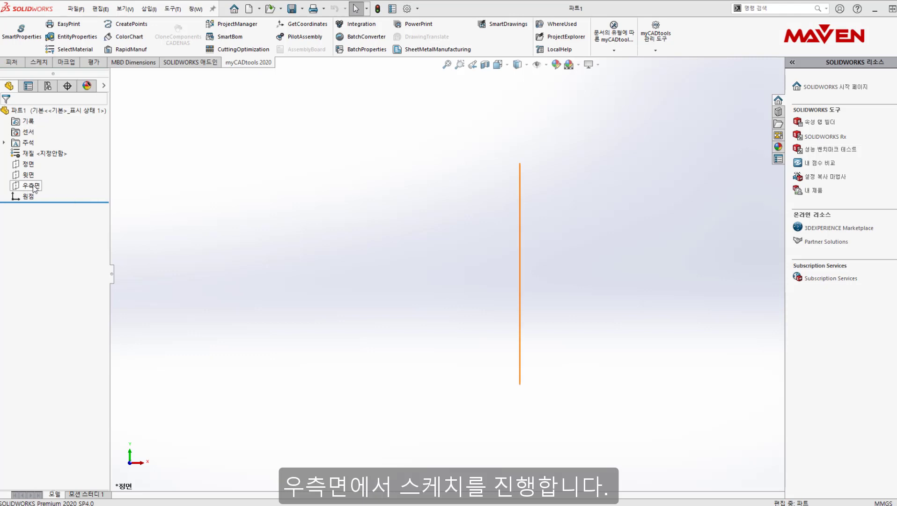
Select the Right Plane (우측면) as the plane for the first sketch
{"action": "left_click", "coordinate": [32, 187]}
Draw a centerpoint arc centred on the origin, running from right of the origin to directly above it
{"action": "key", "text": "s"}
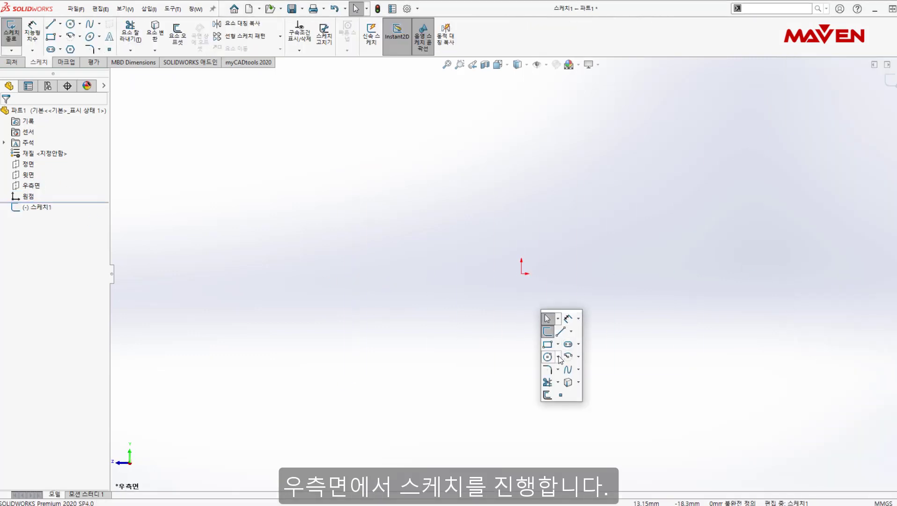
{"action": "left_click", "coordinate": [568, 358]}
{"action": "left_click", "coordinate": [522, 273]}
{"action": "left_click", "coordinate": [593, 274]}
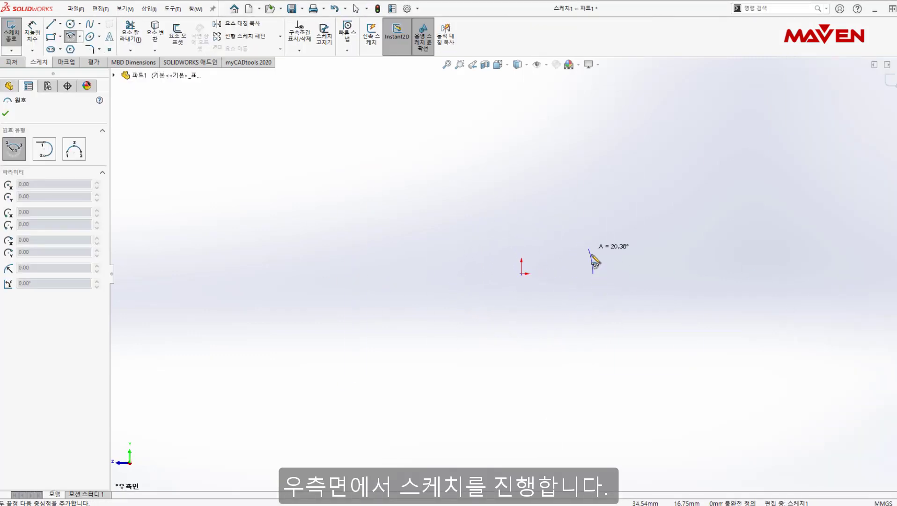
{"action": "left_click", "coordinate": [520, 201]}
{"action": "key", "text": "Escape"}
Continue with a tangent arc sweeping left and down to end level with the origin
{"action": "key", "text": "s"}
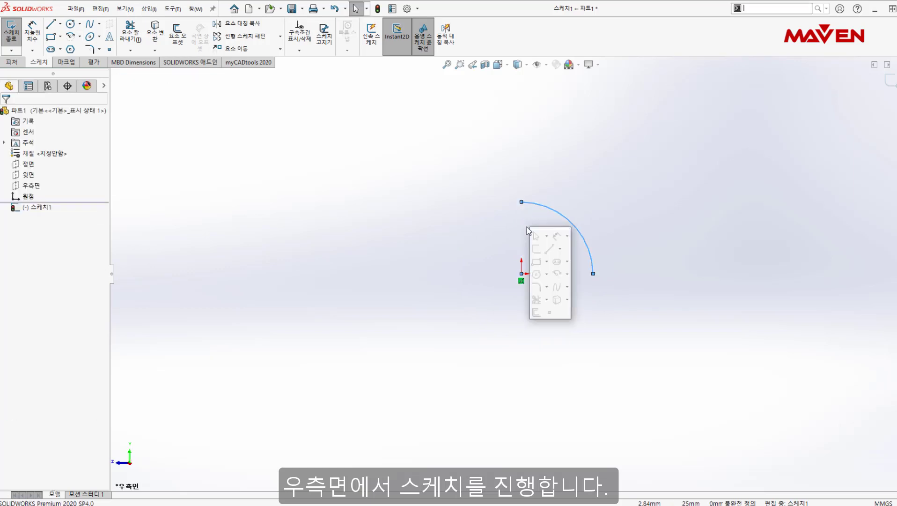
{"action": "left_click", "coordinate": [567, 274]}
{"action": "left_click", "coordinate": [574, 298]}
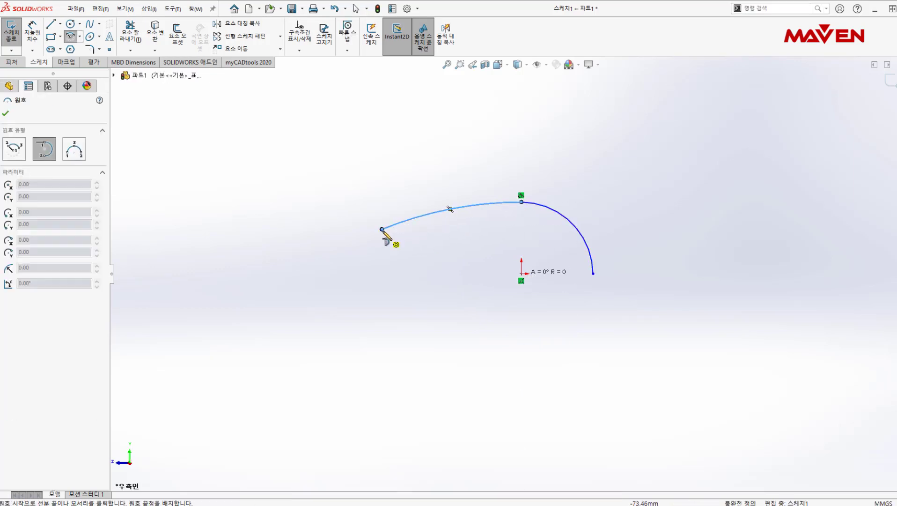
{"action": "left_click", "coordinate": [352, 274]}
{"action": "key", "text": "Escape"}
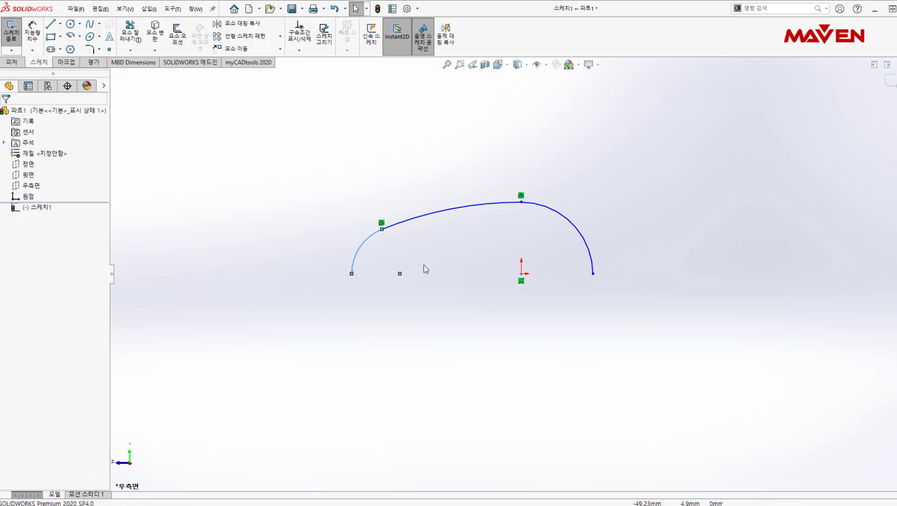
{"action": "key", "text": "s"}
{"action": "left_click", "coordinate": [472, 278]}
{"action": "left_click", "coordinate": [585, 247]}
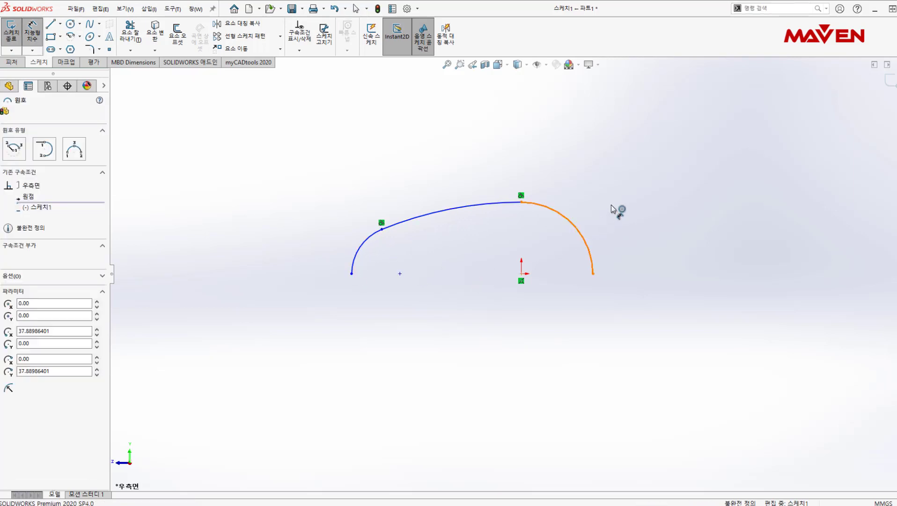
Dimension the right arc R32, the left arc R20, and the lower endpoints 92 apart
{"action": "left_click", "coordinate": [619, 193]}
{"action": "type", "text": "32"}
{"action": "key", "text": "Return"}
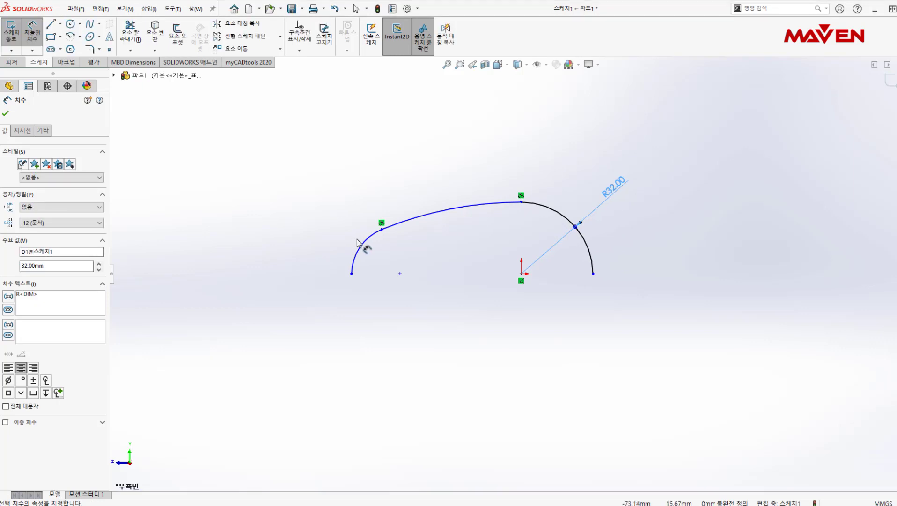
{"action": "left_click", "coordinate": [365, 248]}
{"action": "left_click", "coordinate": [333, 210]}
{"action": "type", "text": "20"}
{"action": "key", "text": "Return"}
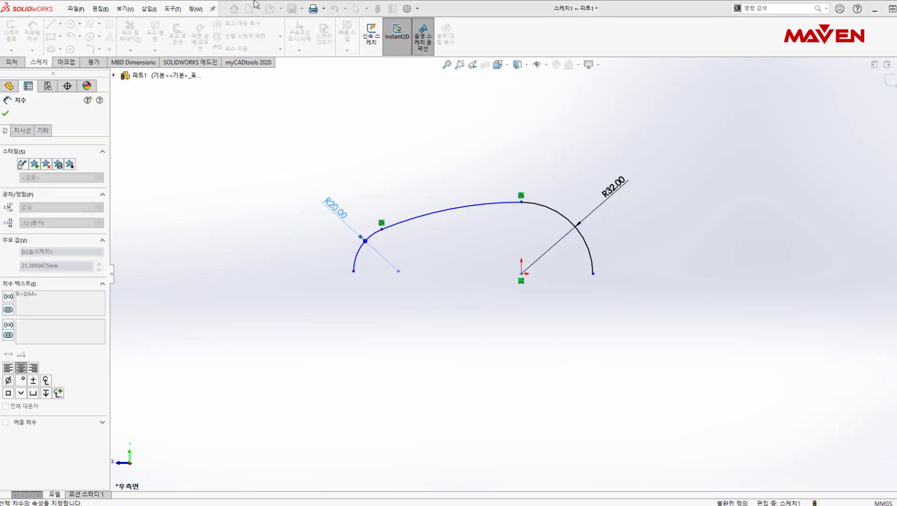
{"action": "left_click", "coordinate": [354, 272]}
{"action": "left_click", "coordinate": [594, 275]}
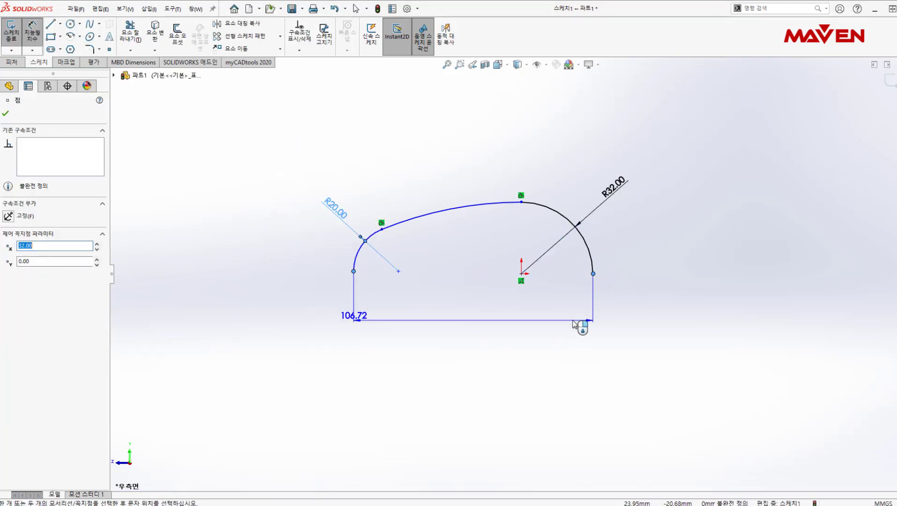
{"action": "left_click", "coordinate": [587, 342]}
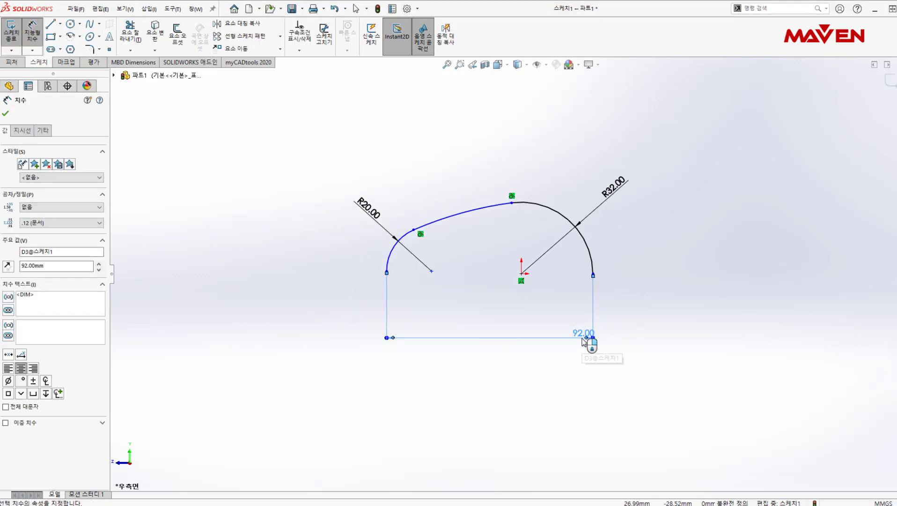
{"action": "type", "text": "92"}
{"action": "key", "text": "Return"}
Select both arcs' lower endpoints and the R20 centre for alignment
{"action": "left_click", "coordinate": [387, 271]}
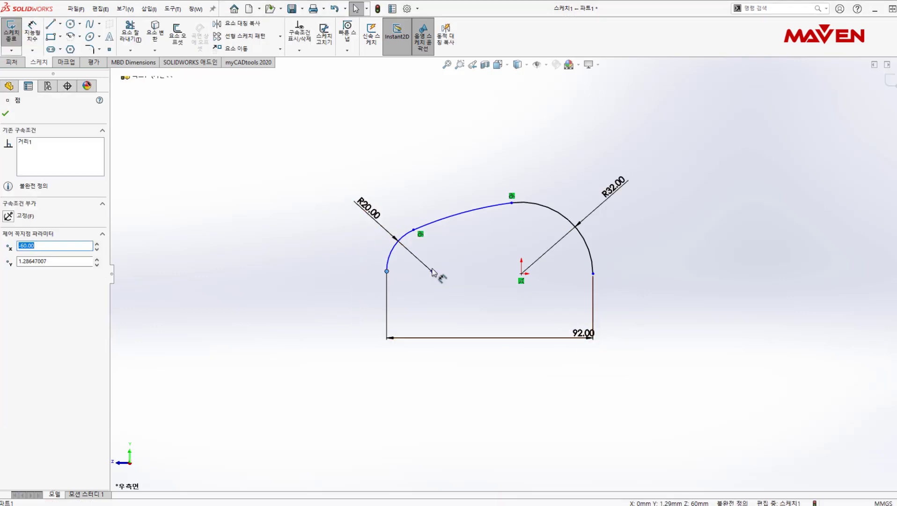
{"action": "left_click", "coordinate": [432, 271], "text": "ctrl"}
{"action": "left_click", "coordinate": [593, 274], "text": "ctrl"}
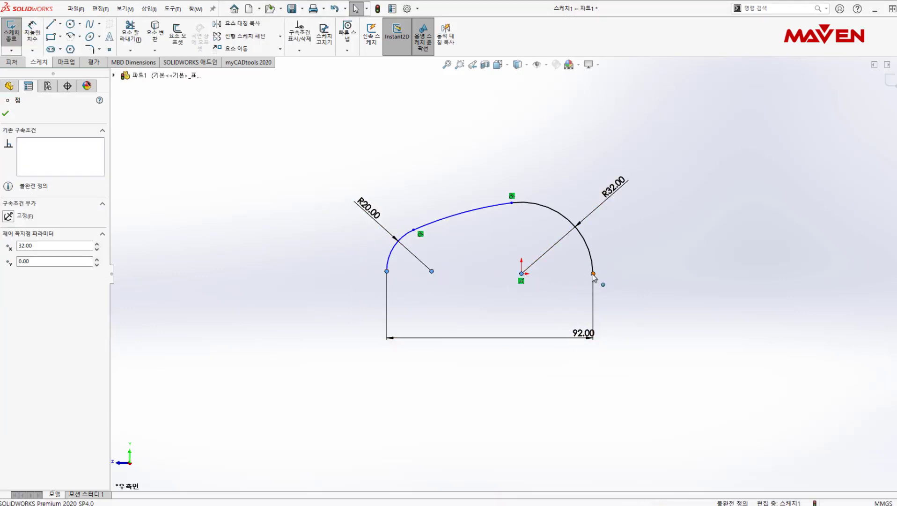
Make the selected points horizontal and align the arc junction vertically above the origin
{"action": "left_click", "coordinate": [622, 231]}
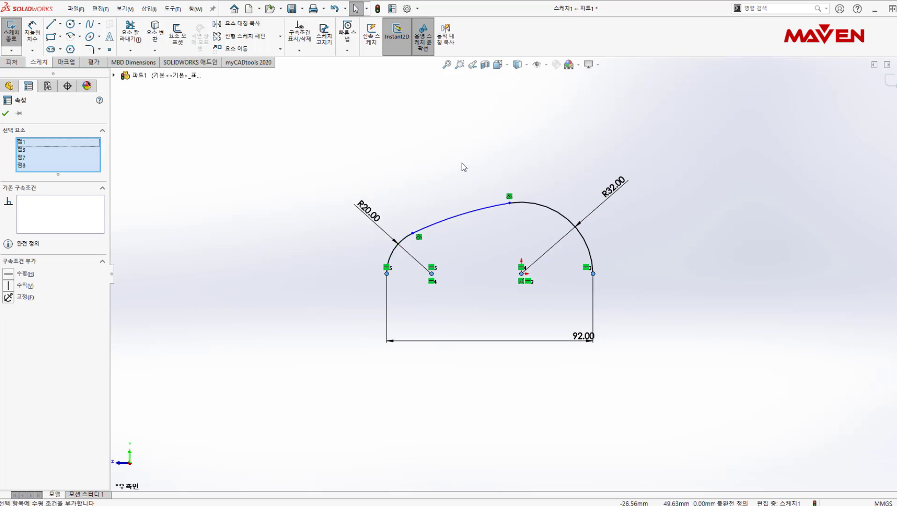
{"action": "left_click", "coordinate": [463, 165]}
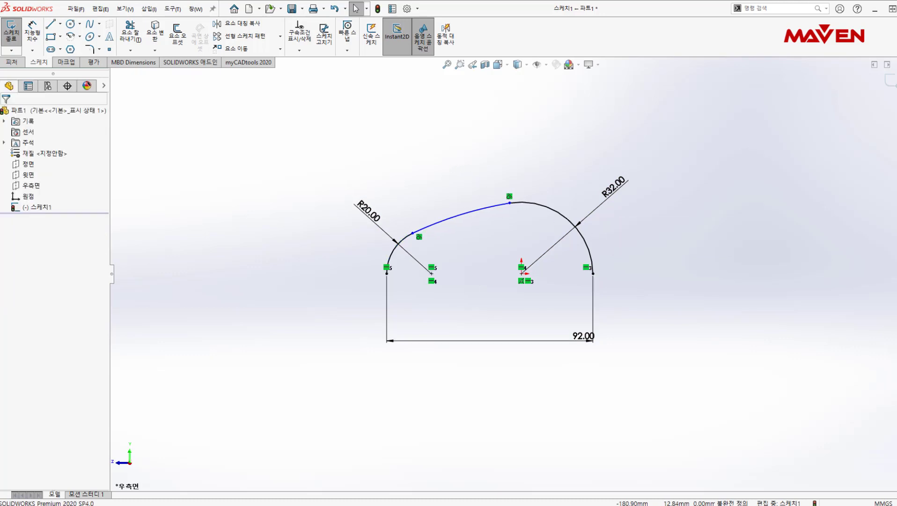
{"action": "left_click", "coordinate": [510, 203]}
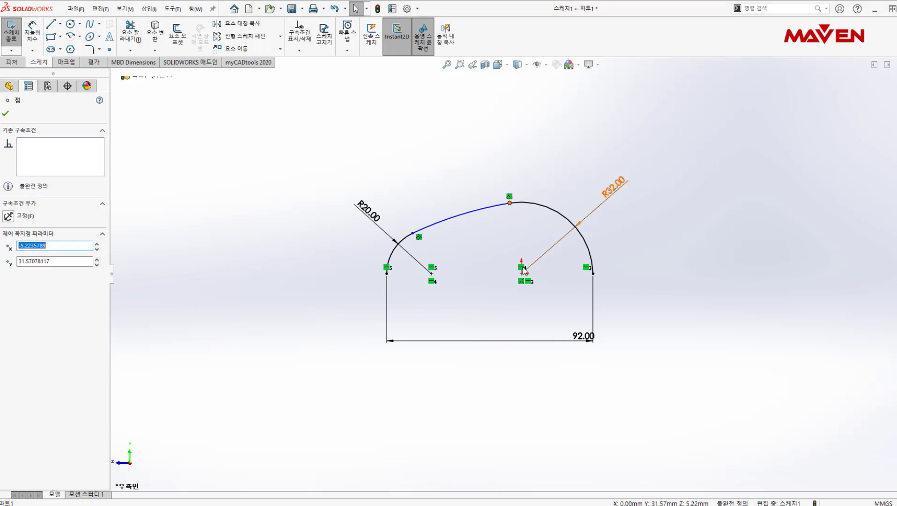
{"action": "left_click", "coordinate": [521, 274], "text": "ctrl"}
{"action": "left_click", "coordinate": [566, 232]}
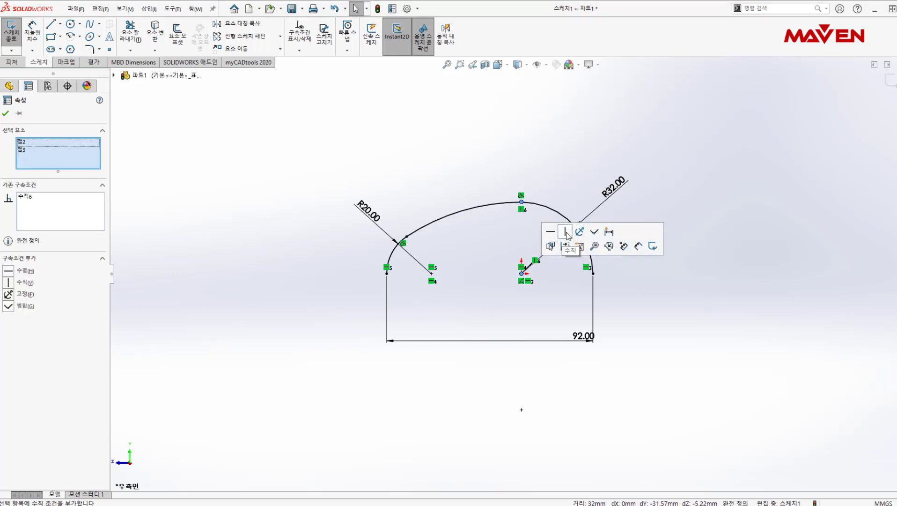
{"action": "left_click", "coordinate": [539, 288]}
Draw a bottom line closing the profile between the arcs' lower ends
{"action": "key", "text": "s"}
{"action": "left_click", "coordinate": [566, 307]}
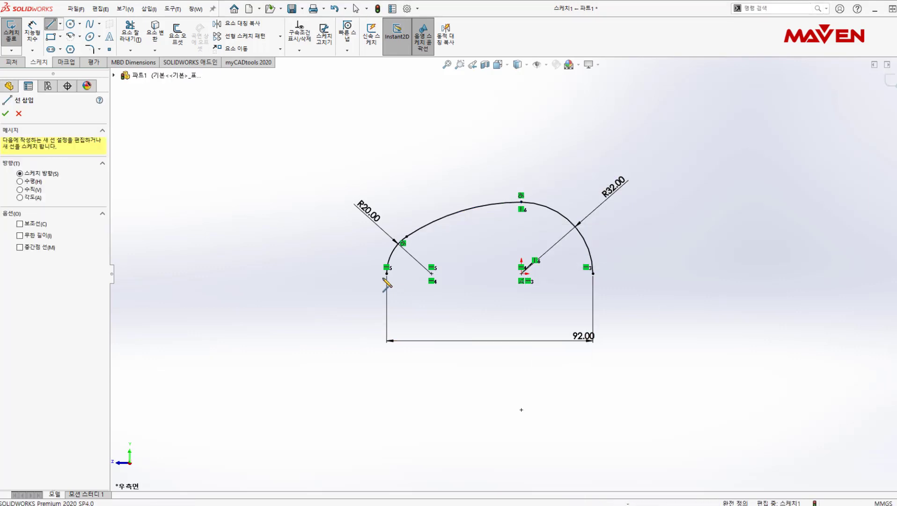
{"action": "left_click", "coordinate": [387, 274]}
{"action": "left_click", "coordinate": [593, 274]}
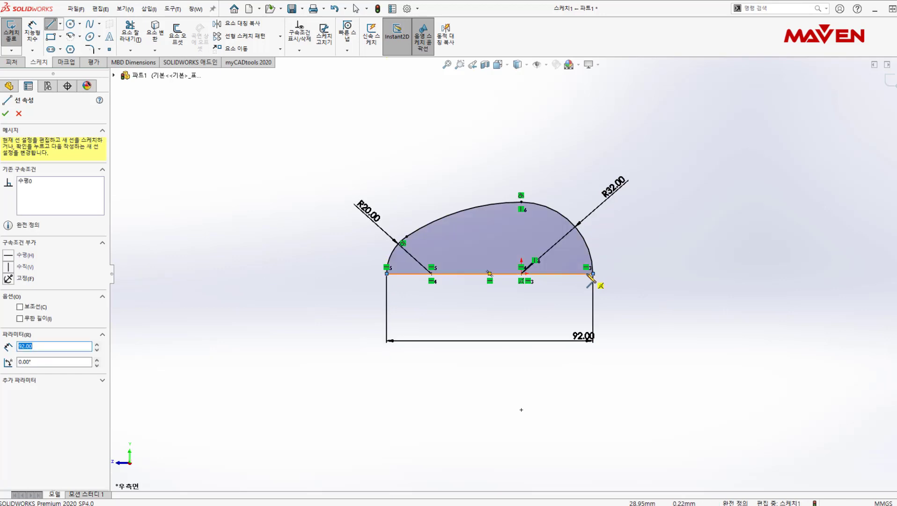
{"action": "key", "text": "Escape"}
Extrude the profile Mid Plane to 32 mm, creating Boss-Extrude1
{"action": "left_click", "coordinate": [12, 63]}
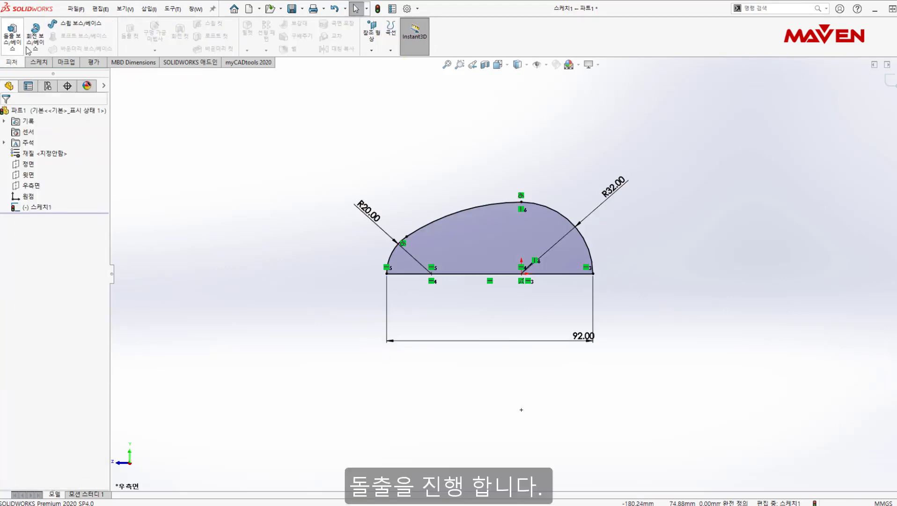
{"action": "left_click", "coordinate": [75, 172]}
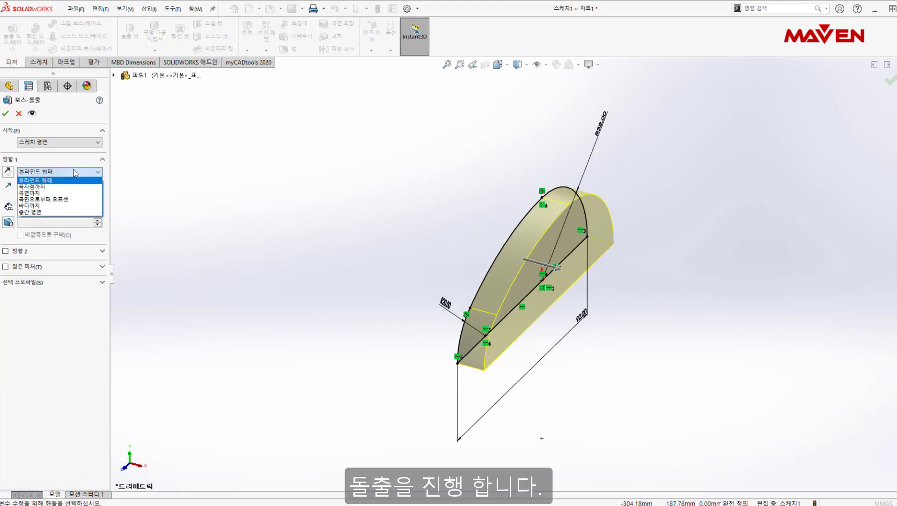
{"action": "left_click", "coordinate": [67, 214]}
{"action": "type", "text": "32"}
{"action": "key", "text": "Return"}
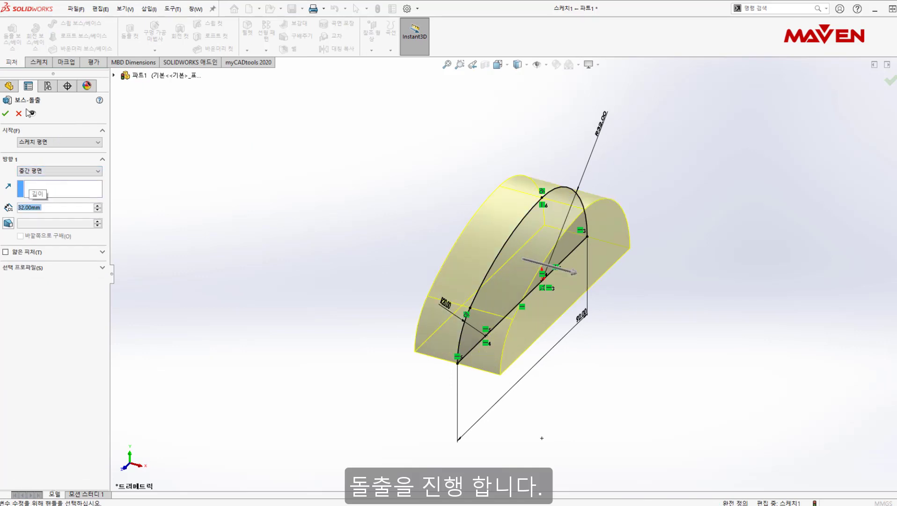
{"action": "left_click", "coordinate": [6, 114]}
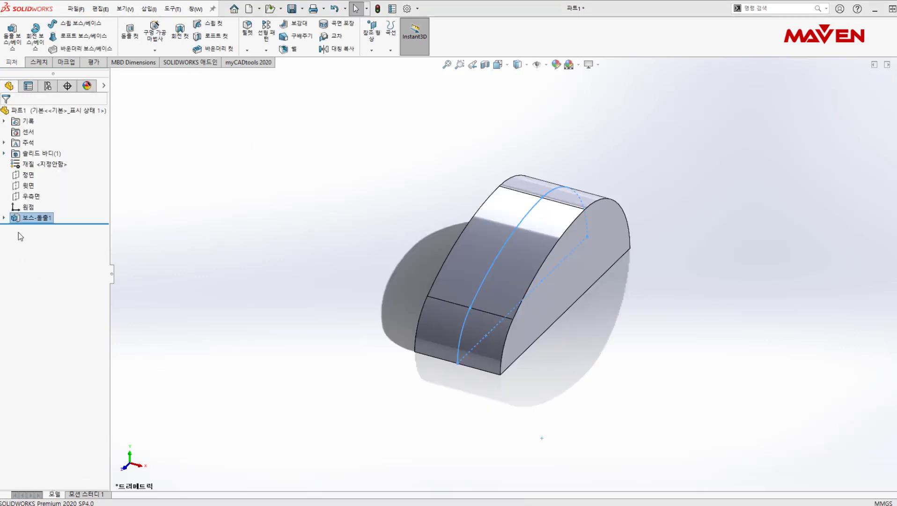
Start Sketch2 on the Top Plane and make Sketch1 visible on the part
{"action": "left_click", "coordinate": [28, 185]}
{"action": "left_click", "coordinate": [44, 173]}
{"action": "mouse_move", "coordinate": [386, 366]}
{"action": "middle_mouse_down"}
{"action": "mouse_move", "coordinate": [585, 340]}
{"action": "mouse_move", "coordinate": [625, 429]}
{"action": "mouse_move", "coordinate": [544, 296]}
{"action": "middle_mouse_up"}
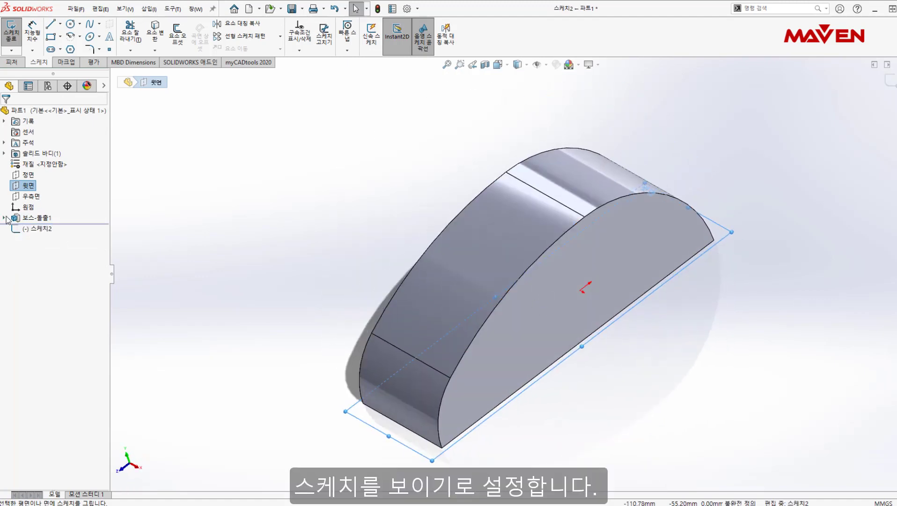
{"action": "left_click", "coordinate": [4, 217]}
{"action": "left_click", "coordinate": [35, 228]}
{"action": "left_click", "coordinate": [52, 213]}
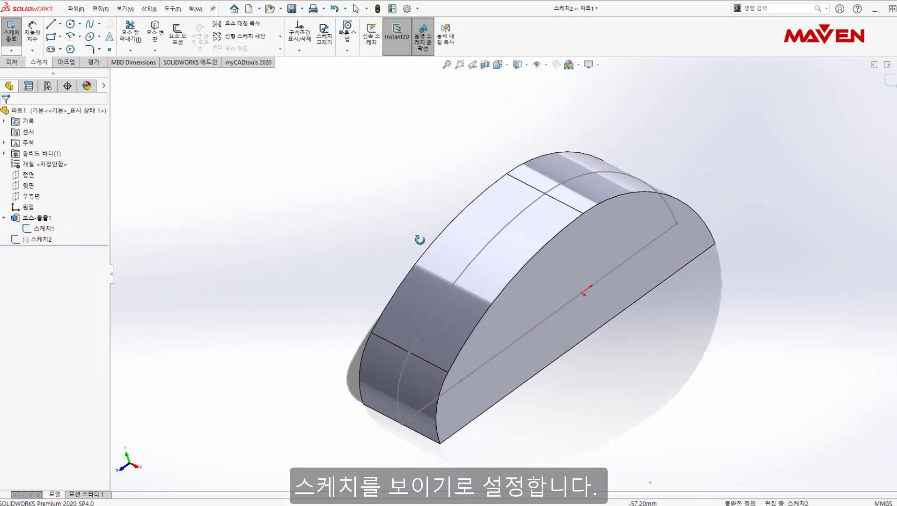
Orbit to see the top face and begin a centerpoint arc
{"action": "middle_click_drag", "start_coordinate": [420, 240], "coordinate": [607, 291]}
{"action": "key", "text": "s"}
{"action": "left_click", "coordinate": [643, 335]}
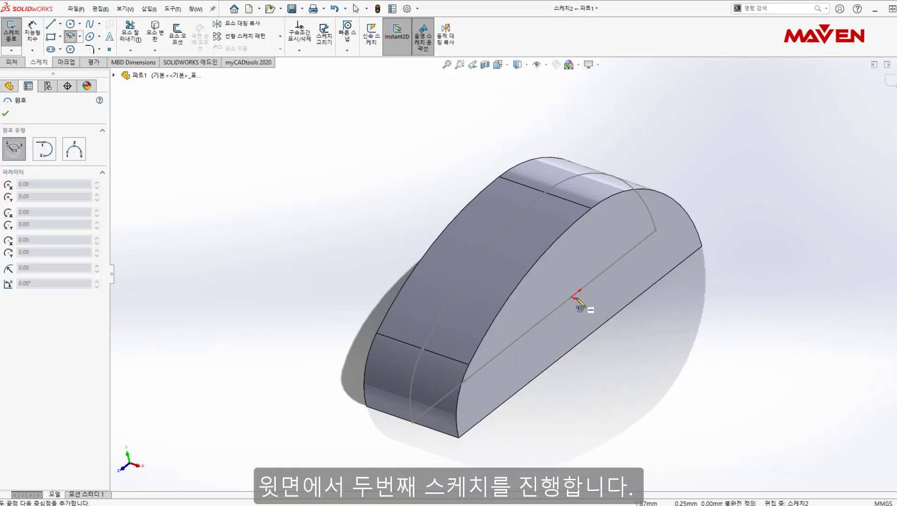
Finish the arc on the top face and make it pass through the Sketch1 profile point
{"action": "left_click", "coordinate": [647, 289]}
{"action": "key", "text": "Escape"}
{"action": "middle_click_drag", "start_coordinate": [657, 251], "coordinate": [658, 255]}
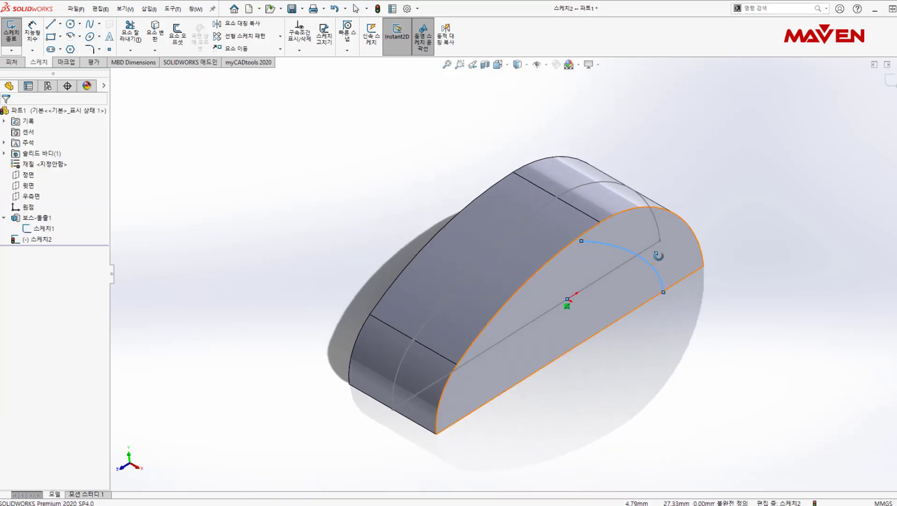
{"action": "left_click", "coordinate": [660, 241]}
{"action": "left_click", "coordinate": [657, 271], "text": "ctrl"}
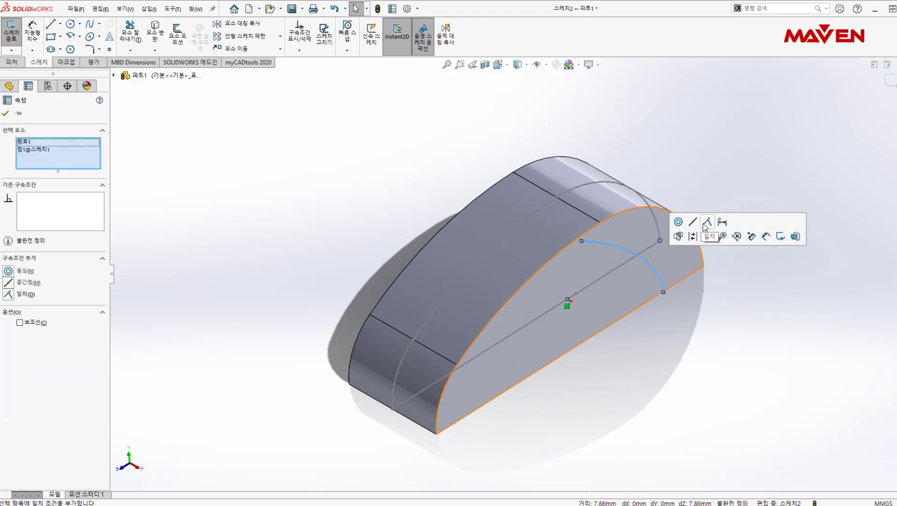
{"action": "left_click", "coordinate": [708, 222]}
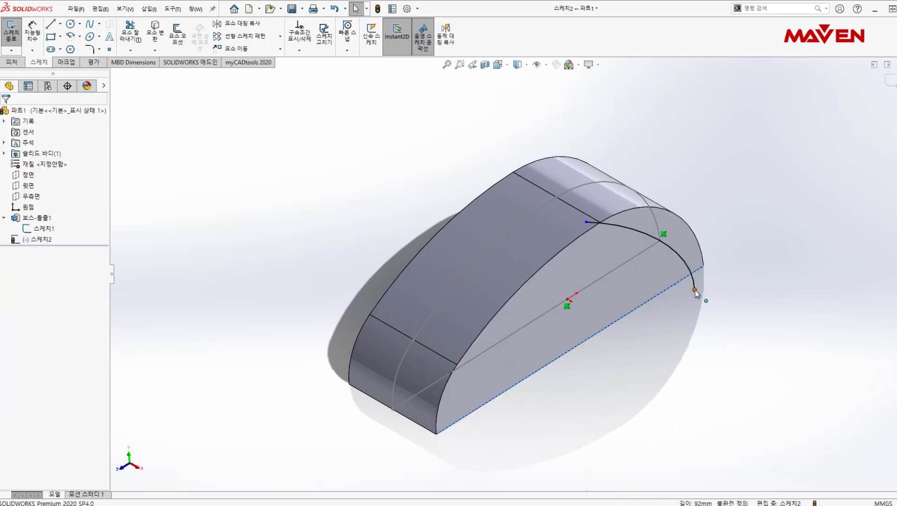
Make both arc endpoints coincident with the solid's edges so Sketch2 is fully defined
{"action": "left_click", "coordinate": [695, 289], "text": "ctrl"}
{"action": "left_click", "coordinate": [740, 262]}
{"action": "mouse_move", "coordinate": [690, 319]}
{"action": "middle_mouse_down"}
{"action": "mouse_move", "coordinate": [711, 289]}
{"action": "mouse_move", "coordinate": [665, 276]}
{"action": "middle_mouse_up"}
{"action": "key", "text": "Escape"}
{"action": "left_click", "coordinate": [389, 214], "text": "ctrl"}
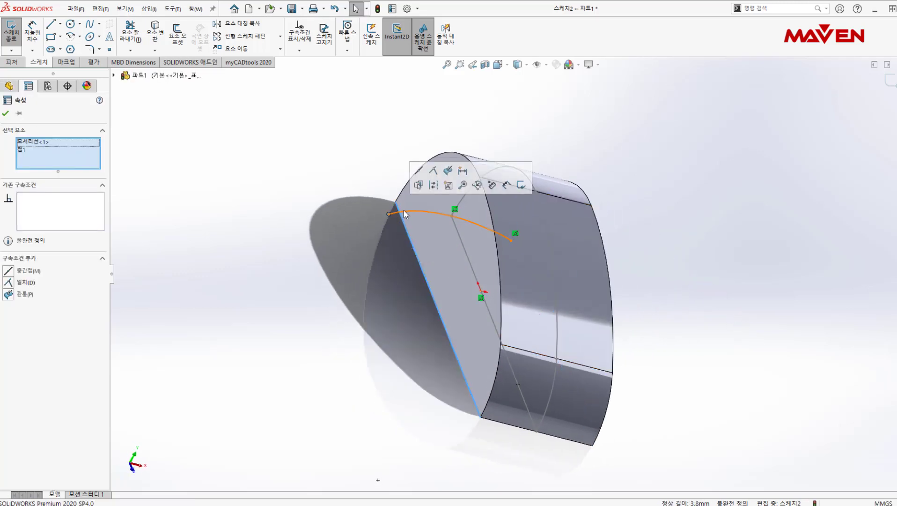
{"action": "left_click", "coordinate": [441, 185]}
{"action": "middle_click_drag", "start_coordinate": [441, 185], "coordinate": [452, 341]}
Draw three lines from the arc's ends to close a profile beyond the part edge
{"action": "key", "text": "s"}
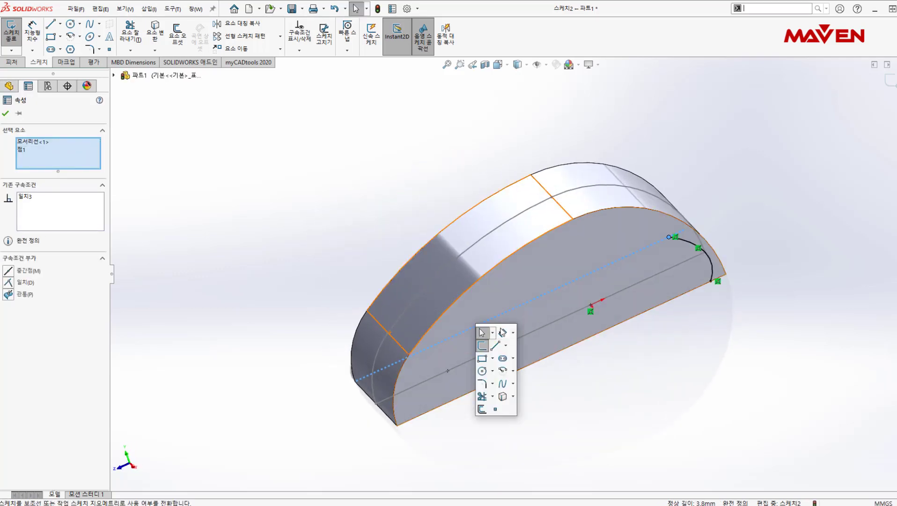
{"action": "left_click", "coordinate": [489, 344]}
{"action": "left_click", "coordinate": [669, 237]}
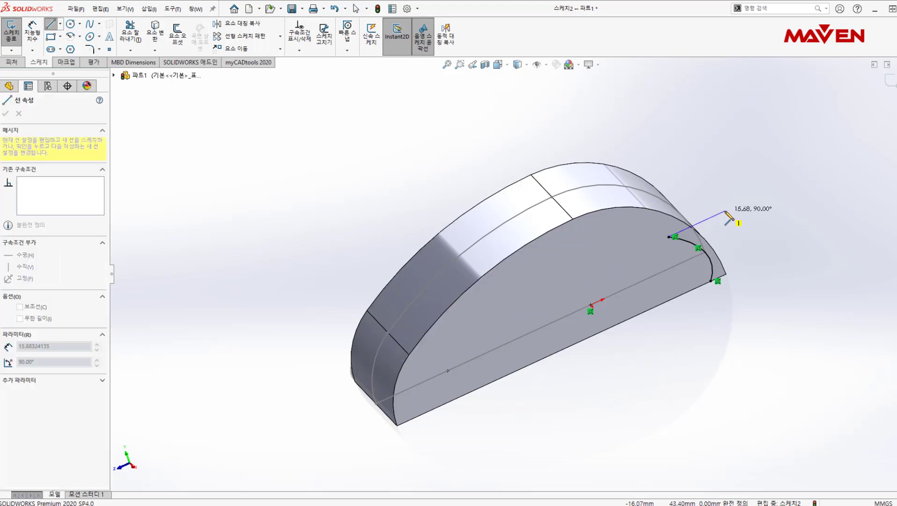
{"action": "left_click", "coordinate": [727, 209]}
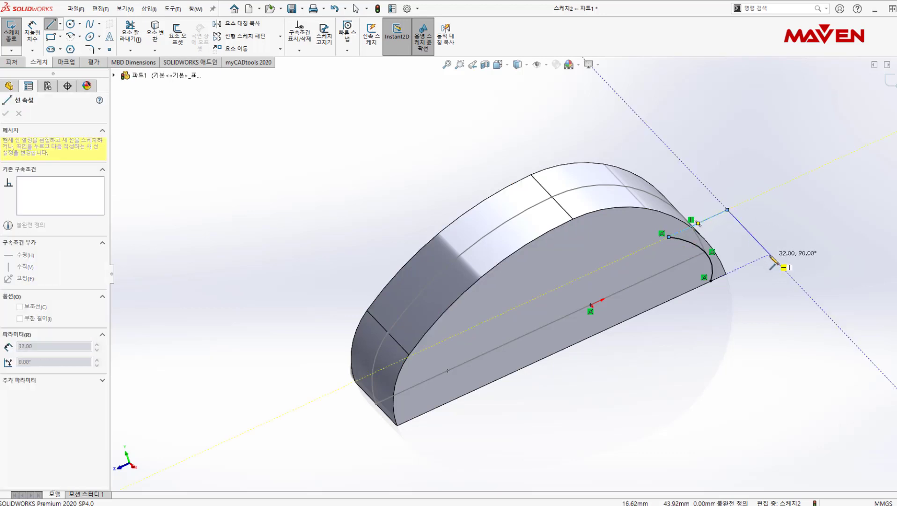
{"action": "left_click", "coordinate": [769, 254]}
{"action": "left_click", "coordinate": [711, 281]}
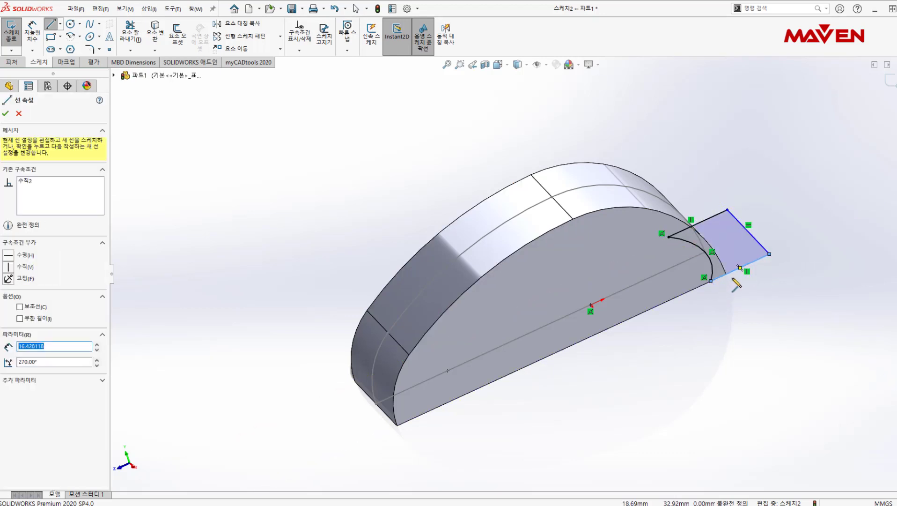
Dimension the profile's width to 5 mm
{"action": "key", "text": "s"}
{"action": "left_click", "coordinate": [763, 284]}
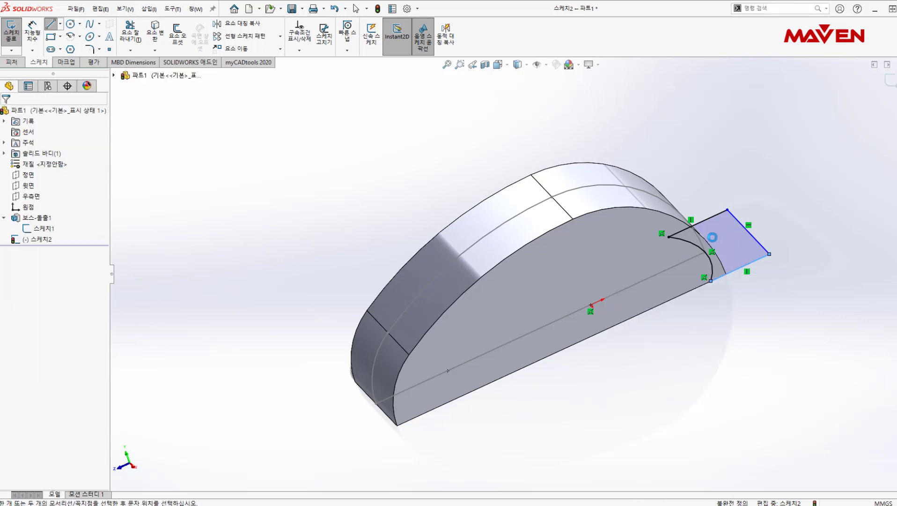
{"action": "left_click", "coordinate": [710, 260]}
{"action": "left_click", "coordinate": [755, 239]}
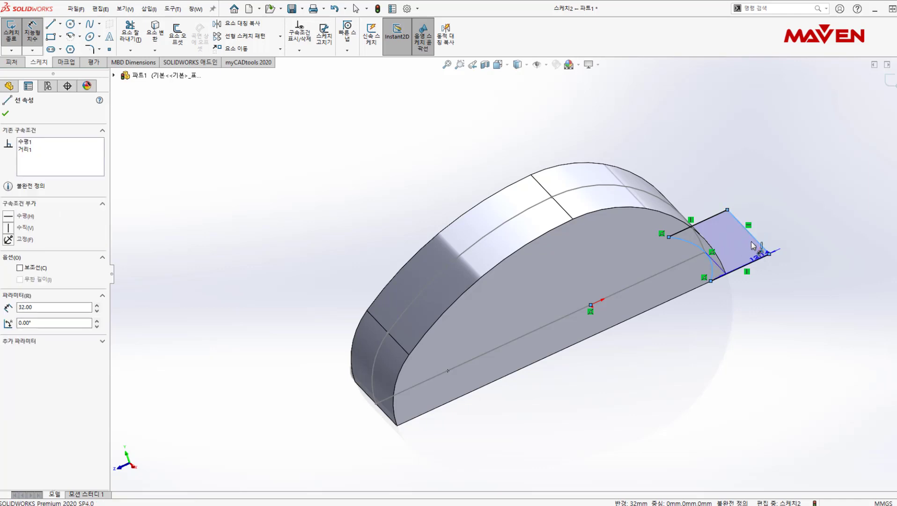
{"action": "left_click", "coordinate": [758, 286]}
{"action": "type", "text": "5"}
{"action": "key", "text": "Return"}
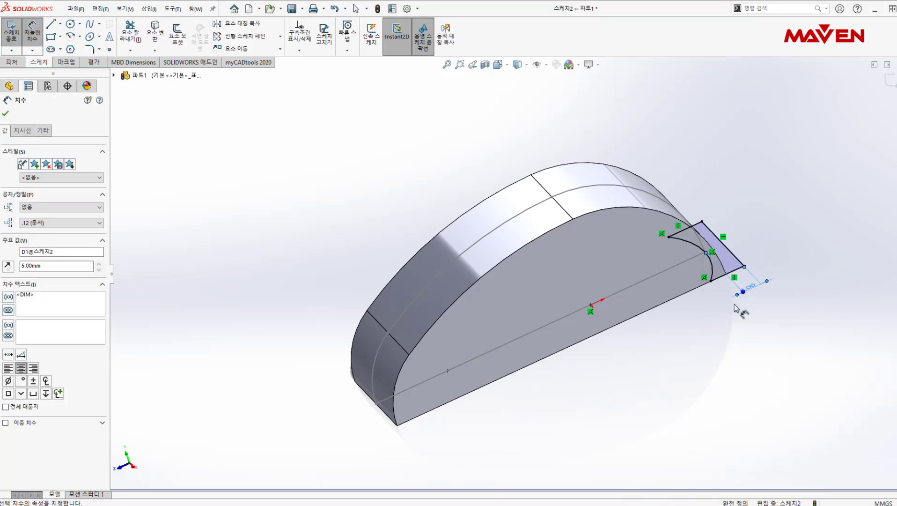
{"action": "key", "text": "Escape"}
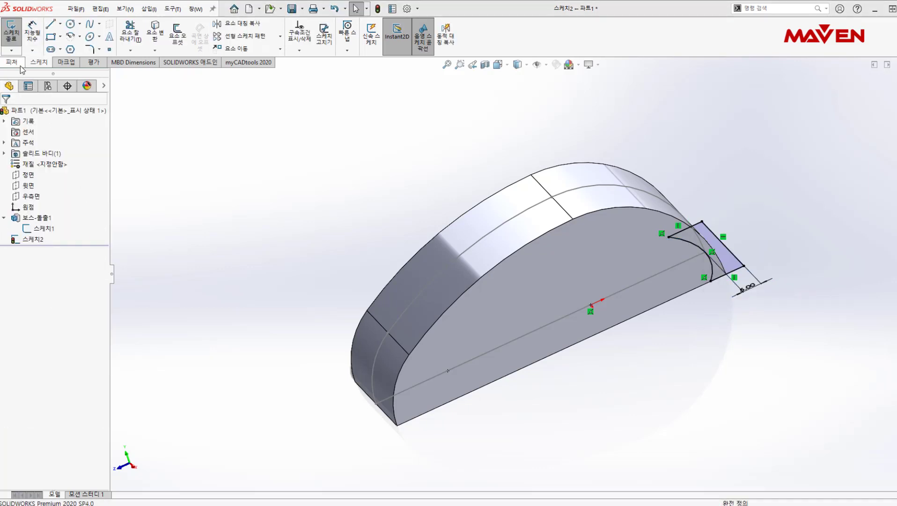
{"action": "left_click", "coordinate": [11, 62]}
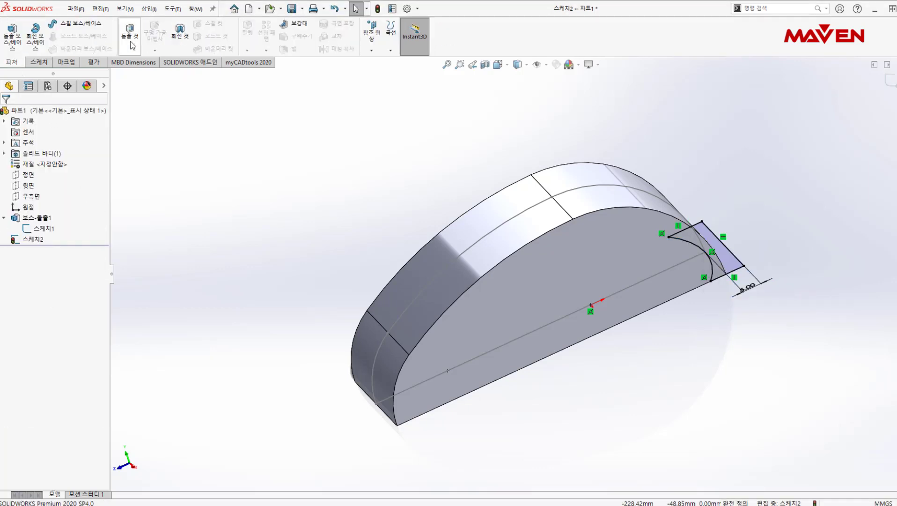
Create Cut-Sweep1 by sweeping Sketch2's profile along the chain of top edges
{"action": "left_click", "coordinate": [889, 81]}
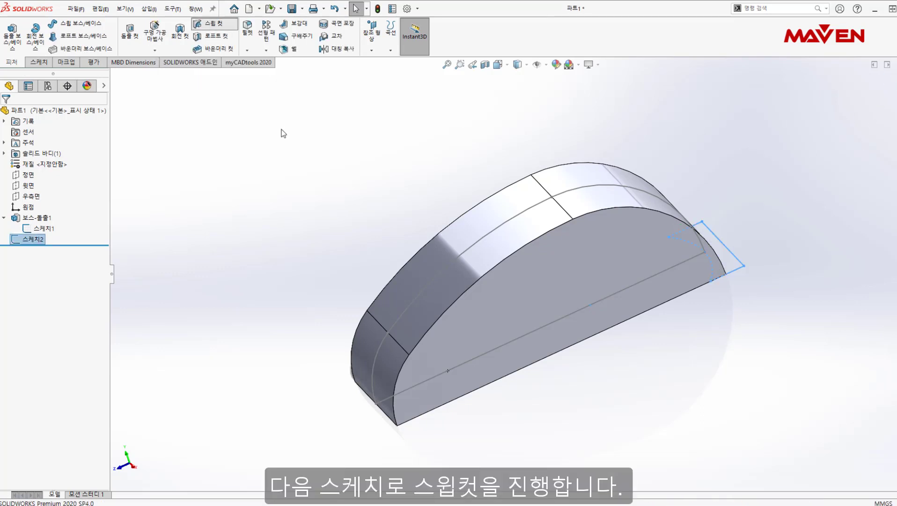
{"action": "middle_click_drag", "start_coordinate": [306, 186], "coordinate": [297, 216]}
{"action": "right_click", "coordinate": [296, 216]}
{"action": "left_click", "coordinate": [375, 245]}
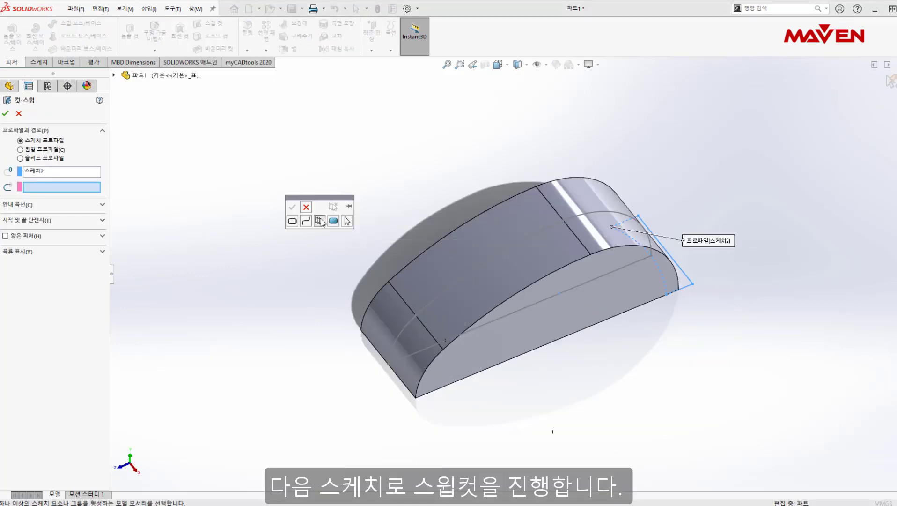
{"action": "left_click", "coordinate": [613, 213]}
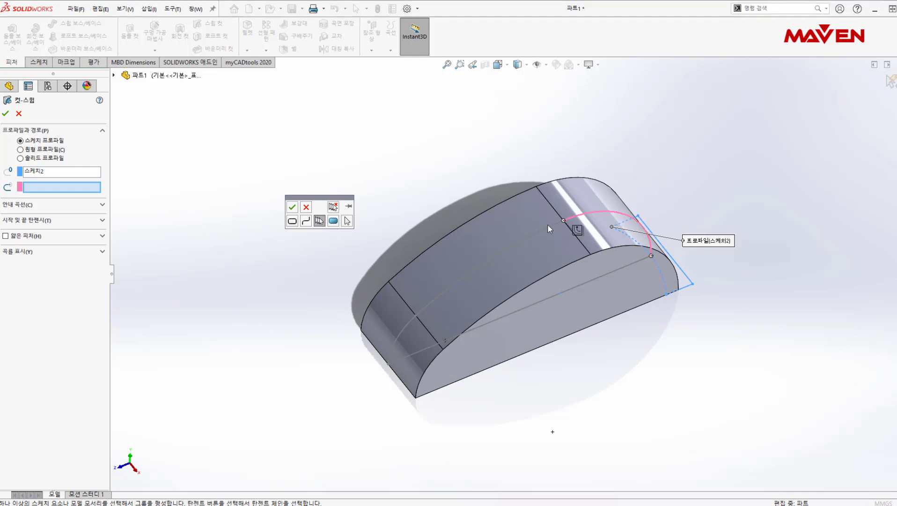
{"action": "left_click", "coordinate": [408, 326]}
{"action": "right_click", "coordinate": [409, 326]}
{"action": "mouse_move", "coordinate": [411, 326]}
{"action": "middle_mouse_down"}
{"action": "mouse_move", "coordinate": [474, 262]}
{"action": "mouse_move", "coordinate": [448, 220]}
{"action": "middle_mouse_up"}
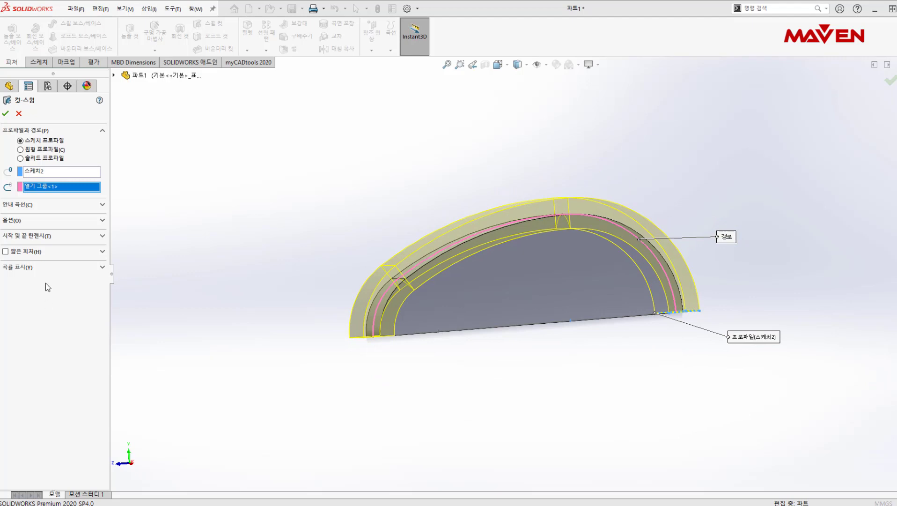
{"action": "left_click", "coordinate": [6, 113]}
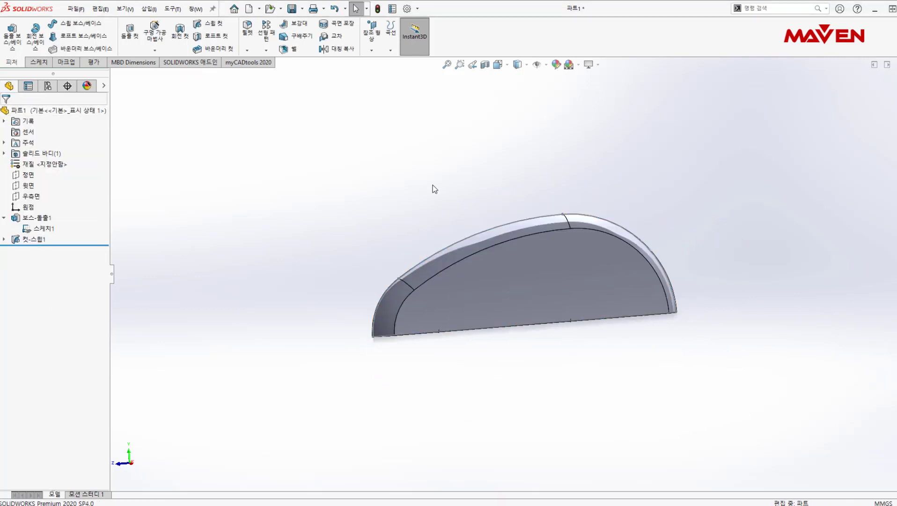
{"action": "middle_click_drag", "start_coordinate": [433, 187], "coordinate": [522, 429]}
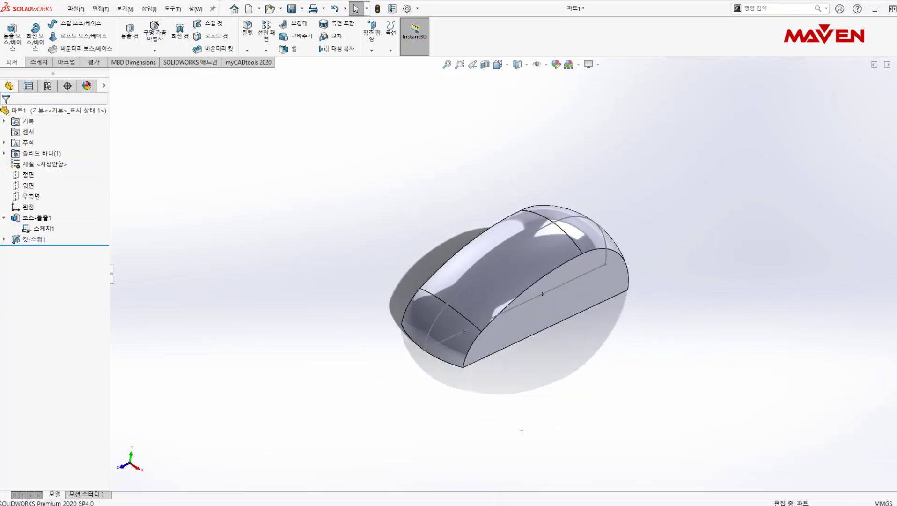
Start Sketch3 on the Right Plane with a circle centred on the origin
{"action": "left_click", "coordinate": [31, 196]}
{"action": "left_click", "coordinate": [49, 174]}
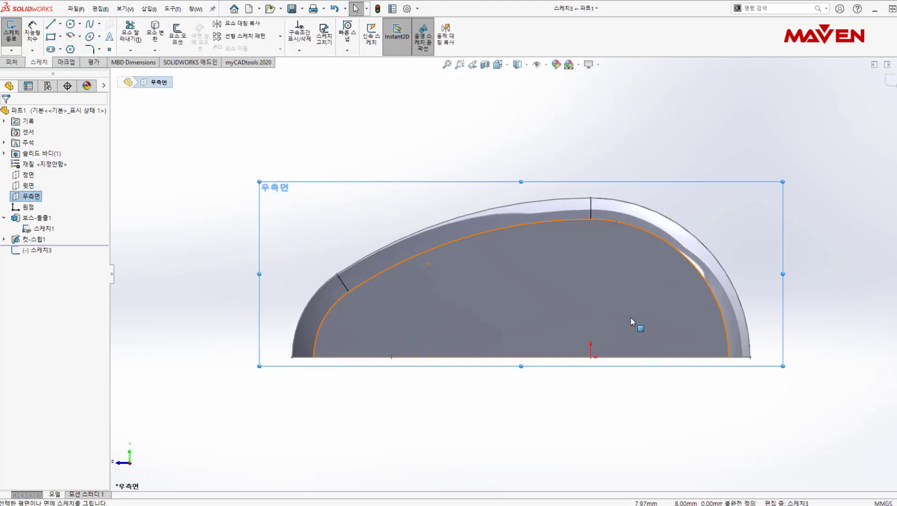
{"action": "key", "text": "s"}
{"action": "left_click", "coordinate": [573, 401]}
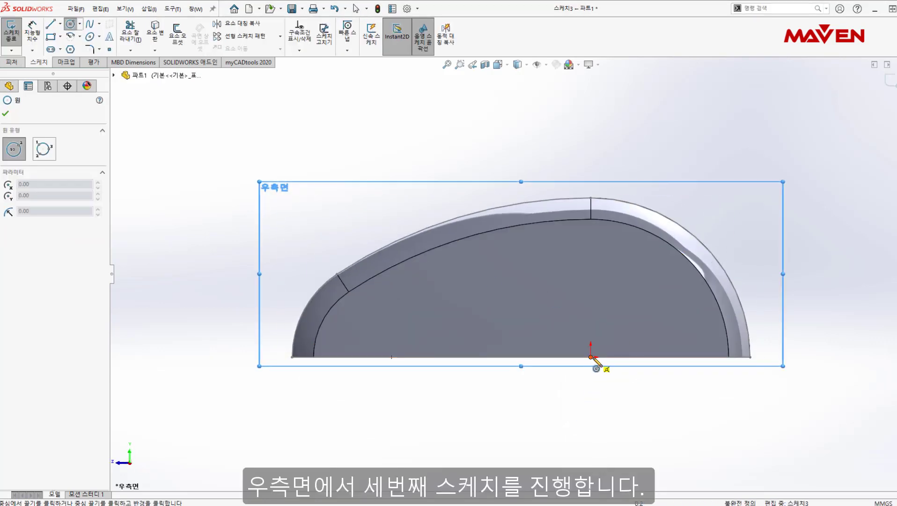
{"action": "left_click", "coordinate": [591, 357]}
{"action": "left_click", "coordinate": [662, 285]}
{"action": "key", "text": "Escape"}
Draw horizontal and vertical lines from the origin and trim the circle to its top-right quarter
{"action": "key", "text": "s"}
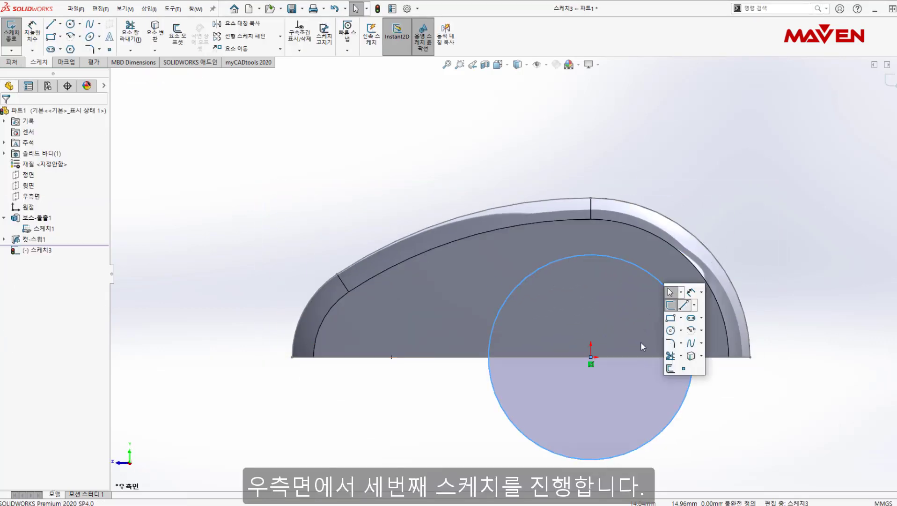
{"action": "left_click", "coordinate": [683, 305]}
{"action": "left_click", "coordinate": [591, 357]}
{"action": "left_click", "coordinate": [693, 357]}
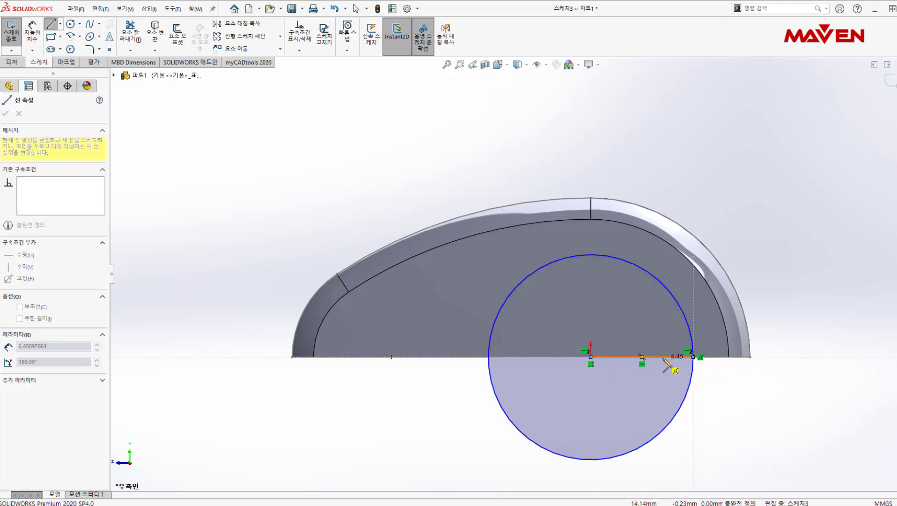
{"action": "key", "text": "Escape"}
{"action": "left_click", "coordinate": [590, 357]}
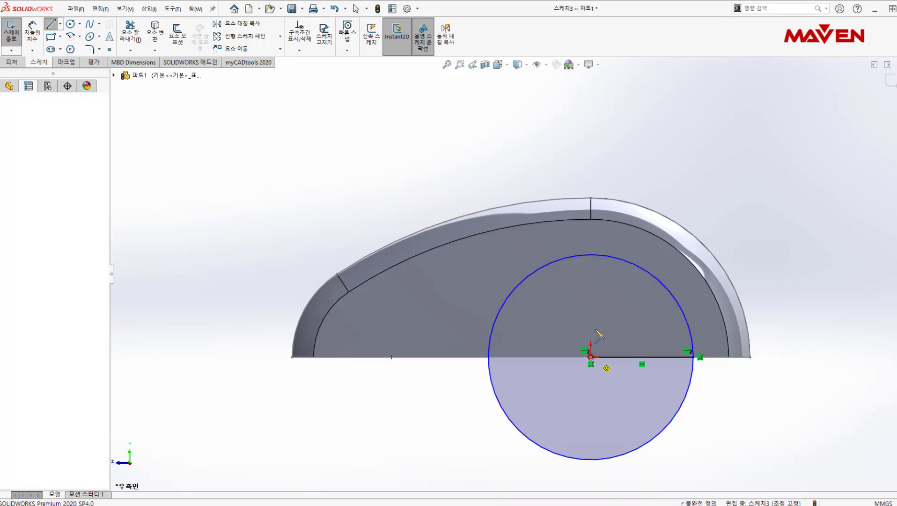
{"action": "left_click", "coordinate": [591, 255]}
{"action": "key", "text": "Escape"}
{"action": "key", "text": "s"}
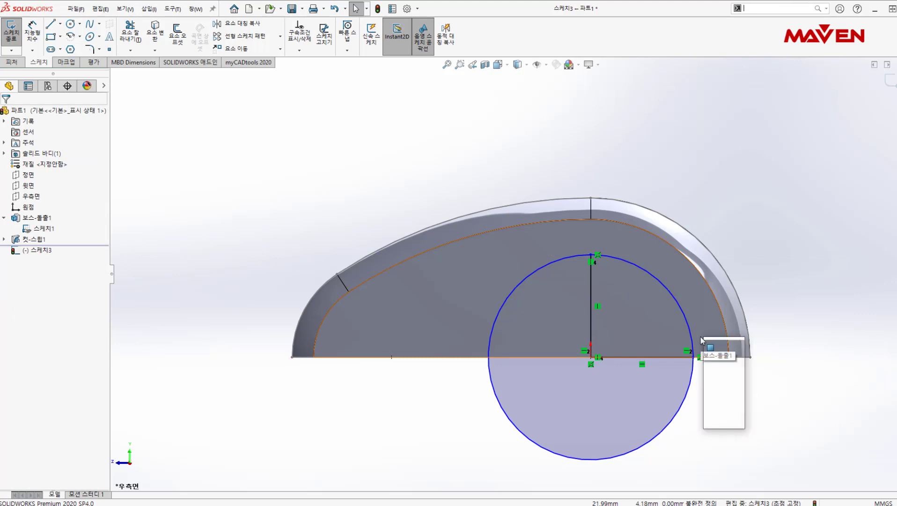
{"action": "left_click", "coordinate": [731, 346]}
{"action": "left_click_drag", "start_coordinate": [501, 314], "coordinate": [514, 307]}
{"action": "key", "text": "Escape"}
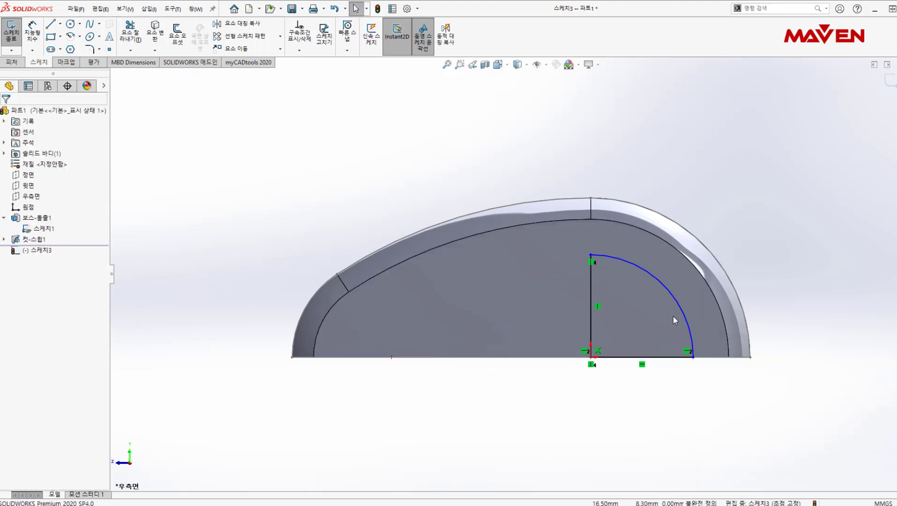
Dimension the quarter arc to radius 30 mm
{"action": "key", "text": "s"}
{"action": "left_click", "coordinate": [703, 326]}
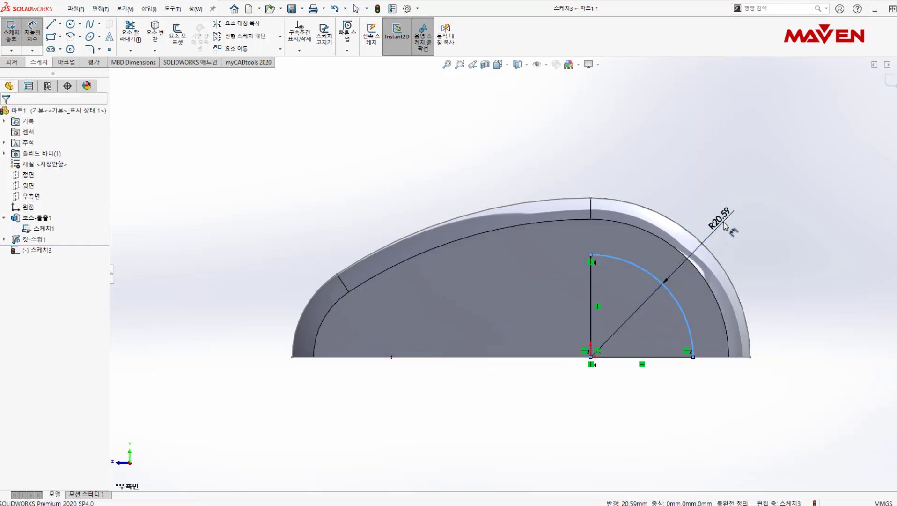
{"action": "left_click", "coordinate": [693, 232]}
{"action": "type", "text": "30"}
{"action": "key", "text": "Return"}
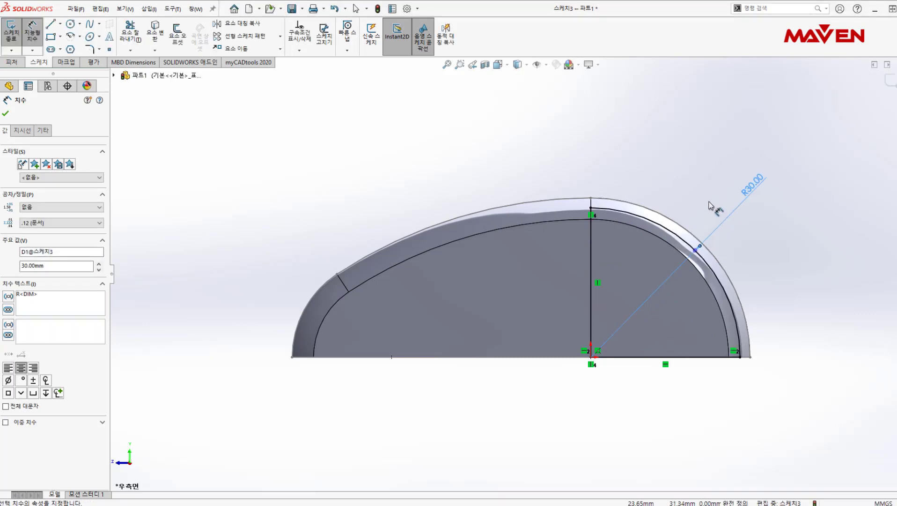
{"action": "key", "text": "Escape"}
{"action": "left_click", "coordinate": [11, 61]}
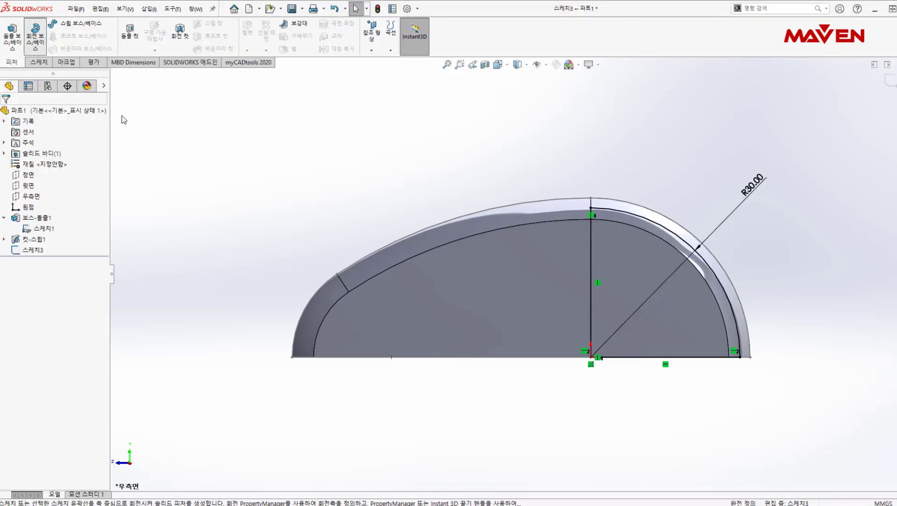
{"action": "left_click", "coordinate": [35, 34]}
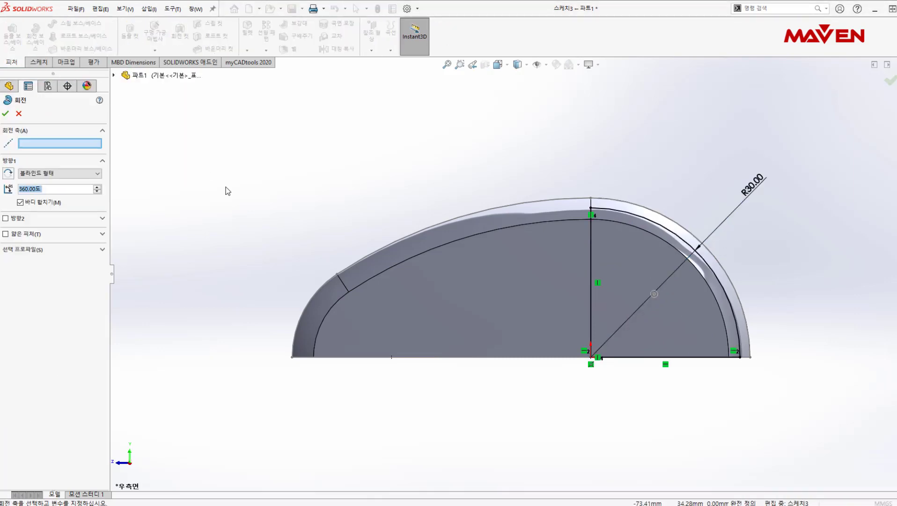
Revolve Sketch3 about its vertical line to add the domed bulge
{"action": "left_click", "coordinate": [591, 316]}
{"action": "right_click", "coordinate": [593, 318]}
{"action": "middle_click_drag", "start_coordinate": [576, 332], "coordinate": [515, 393]}
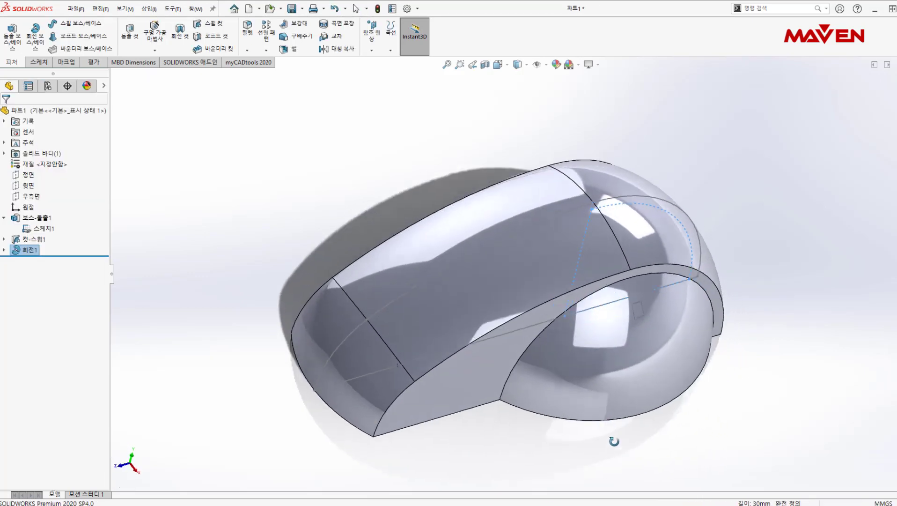
Shell the body with 4 mm walls, removing the flat bottom face
{"action": "left_click", "coordinate": [283, 49]}
{"action": "middle_click_drag", "start_coordinate": [613, 389], "coordinate": [543, 301]}
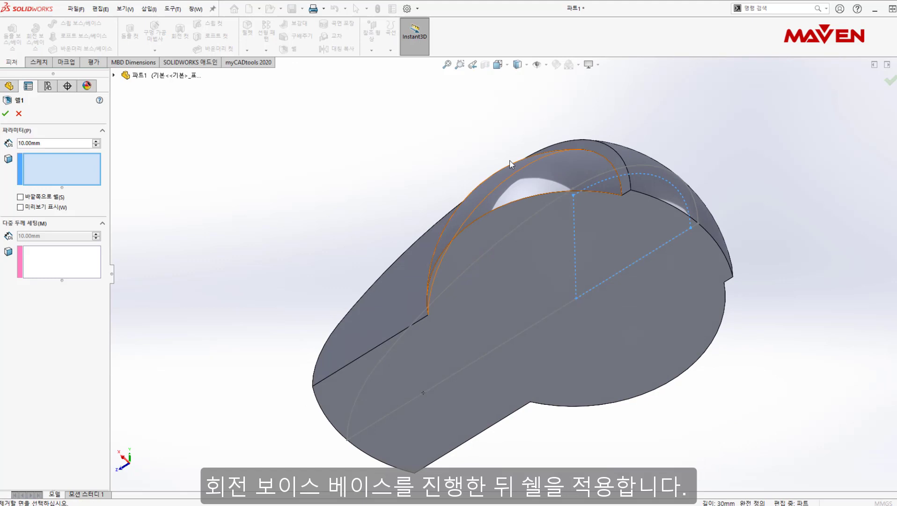
{"action": "left_click", "coordinate": [543, 302]}
{"action": "left_click", "coordinate": [18, 142]}
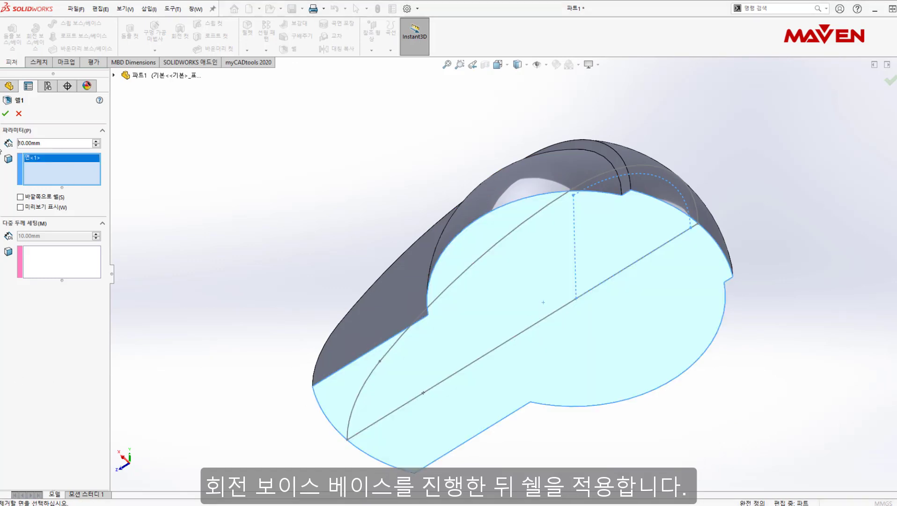
{"action": "type", "text": "4"}
{"action": "key", "text": "Return"}
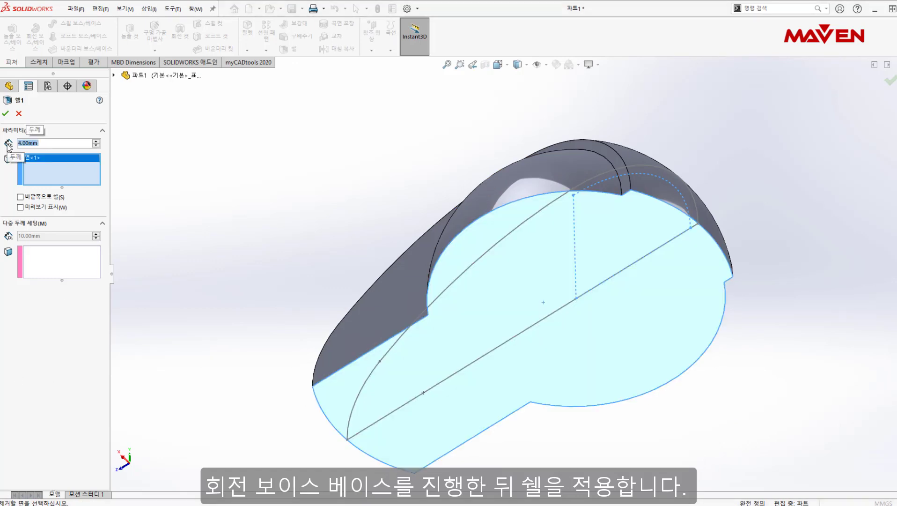
{"action": "left_click", "coordinate": [6, 114]}
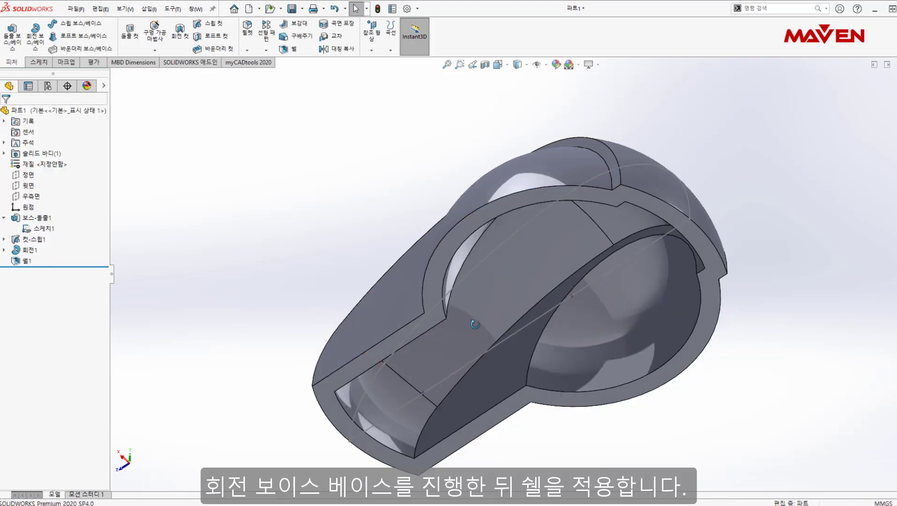
{"action": "middle_click_drag", "start_coordinate": [515, 281], "coordinate": [473, 193]}
Roll back before Shell1 and round the two opposite side edges with a 4 mm fillet
{"action": "key", "text": "Escape"}
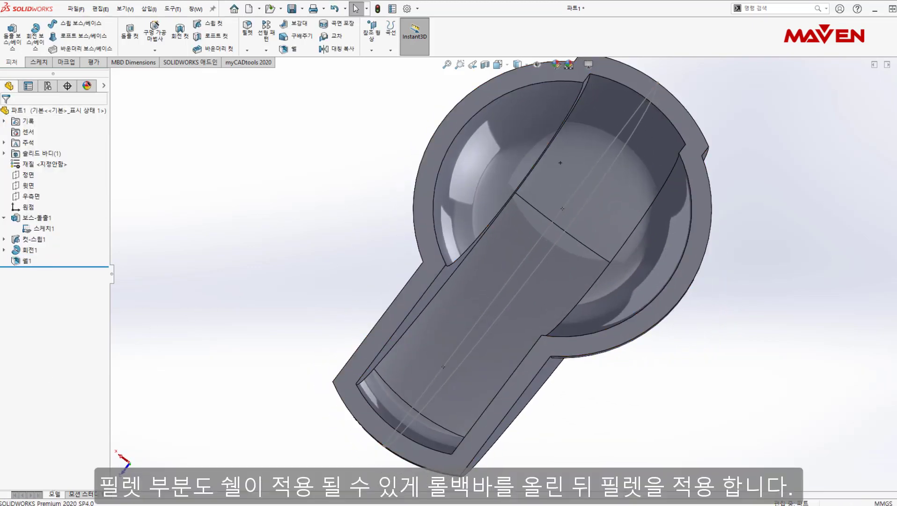
{"action": "mouse_move", "coordinate": [371, 142]}
{"action": "middle_mouse_down"}
{"action": "mouse_move", "coordinate": [686, 350]}
{"action": "mouse_move", "coordinate": [626, 325]}
{"action": "middle_mouse_up"}
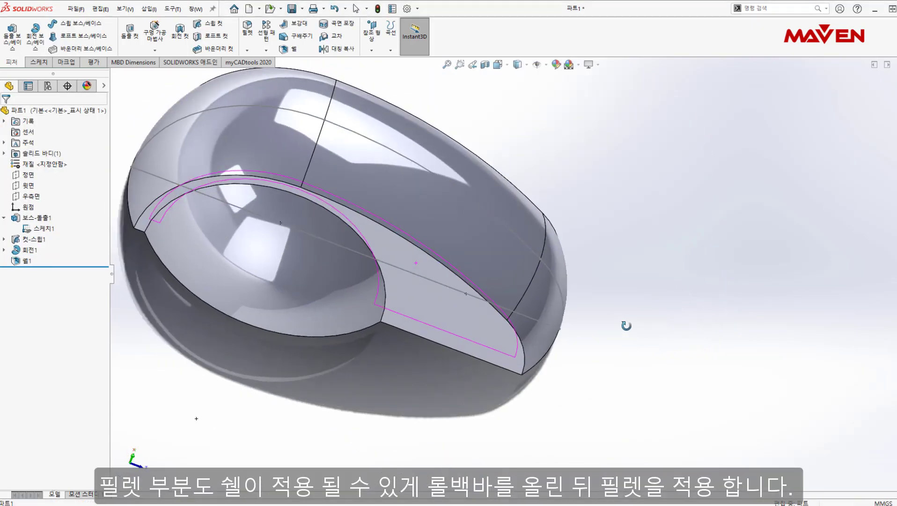
{"action": "left_click_drag", "start_coordinate": [66, 266], "coordinate": [65, 255]}
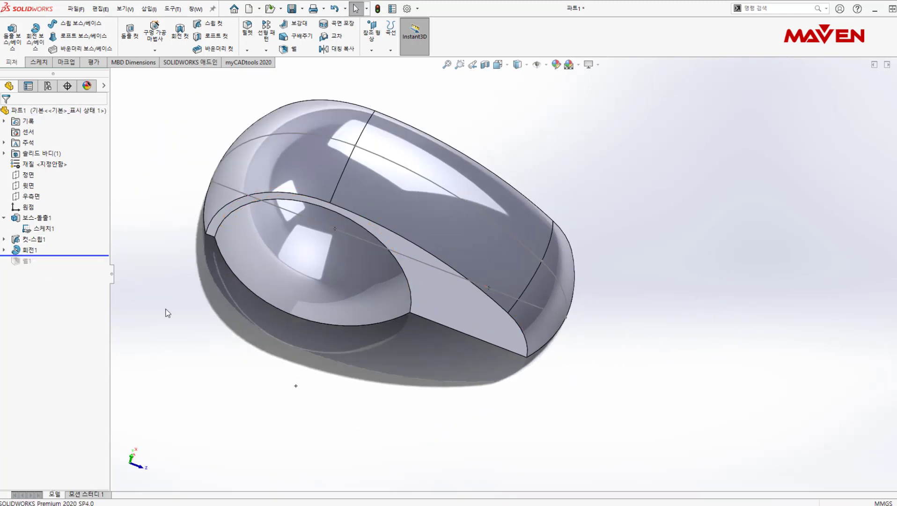
{"action": "left_click", "coordinate": [332, 212]}
{"action": "middle_click_drag", "start_coordinate": [542, 270], "coordinate": [538, 163]}
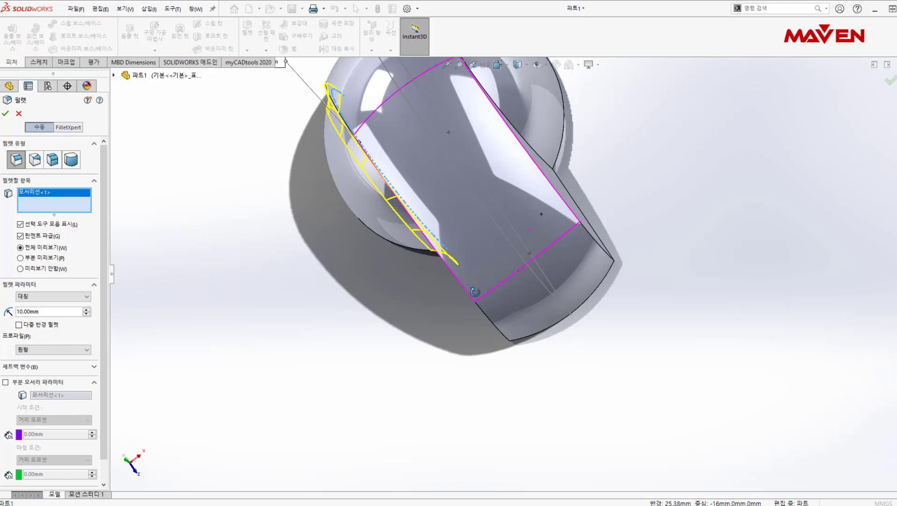
{"action": "left_click", "coordinate": [539, 158]}
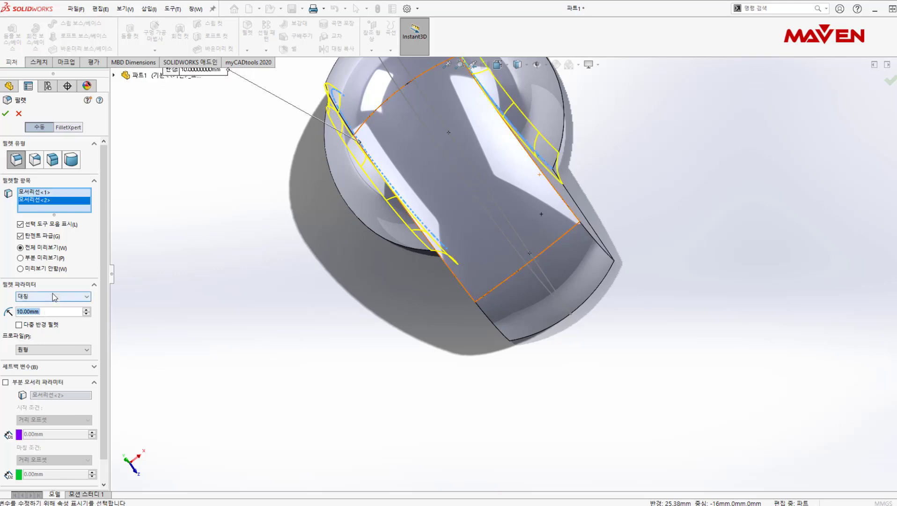
{"action": "type", "text": "4"}
{"action": "key", "text": "Return"}
{"action": "left_click", "coordinate": [6, 114]}
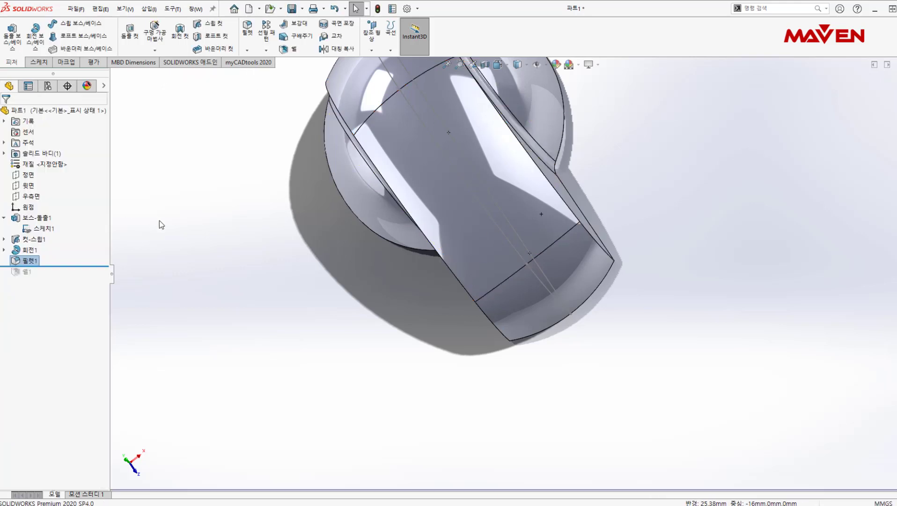
With the shell rolled back again, select two more body edges for a second 4 mm fillet
{"action": "left_click_drag", "start_coordinate": [109, 267], "coordinate": [111, 275]}
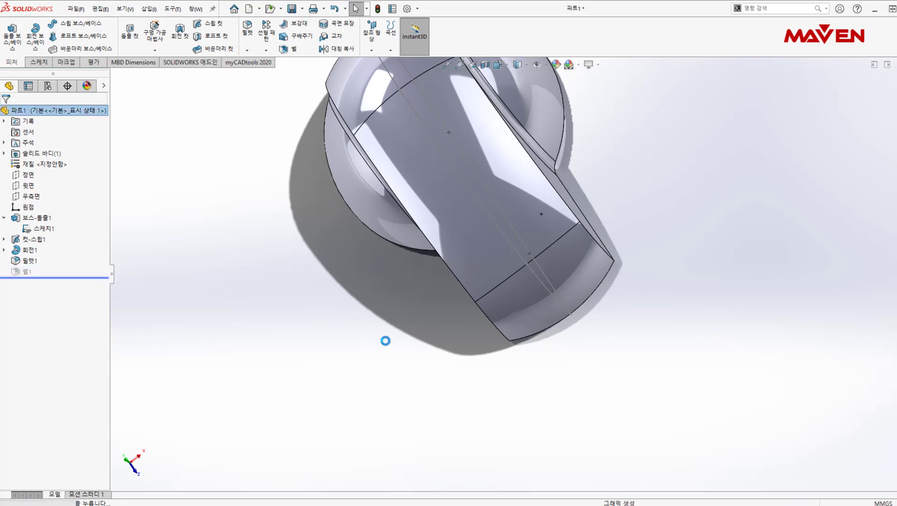
{"action": "mouse_move", "coordinate": [385, 340]}
{"action": "middle_mouse_down"}
{"action": "mouse_move", "coordinate": [309, 341]}
{"action": "mouse_move", "coordinate": [320, 80]}
{"action": "middle_mouse_up"}
{"action": "left_click_drag", "start_coordinate": [110, 276], "coordinate": [104, 266]}
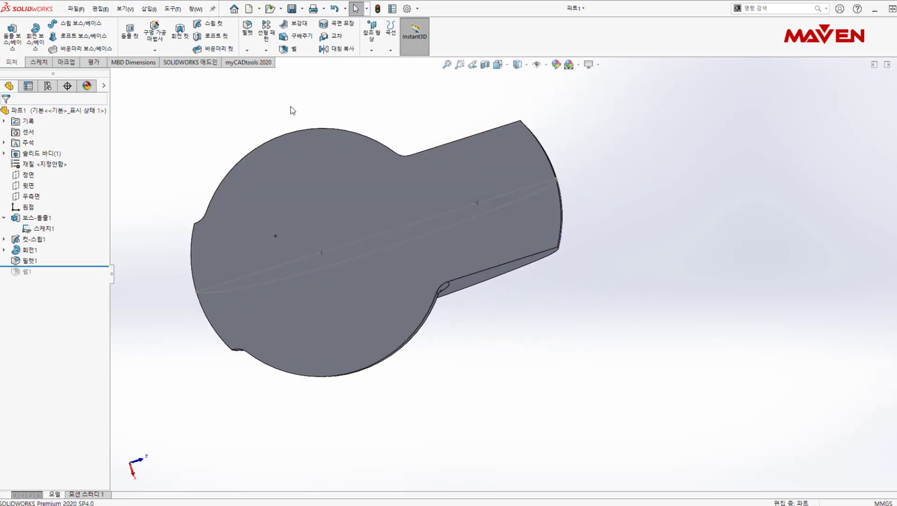
{"action": "middle_click_drag", "start_coordinate": [292, 109], "coordinate": [247, 39]}
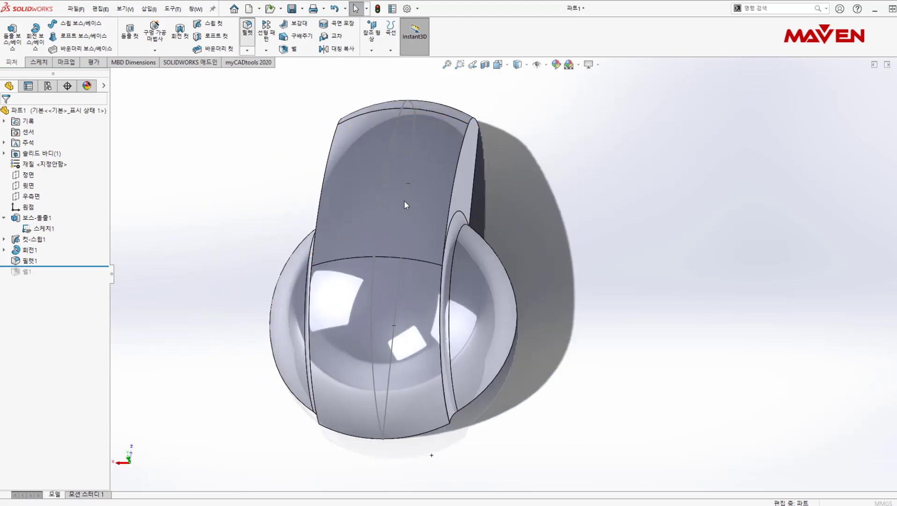
{"action": "left_click", "coordinate": [453, 210]}
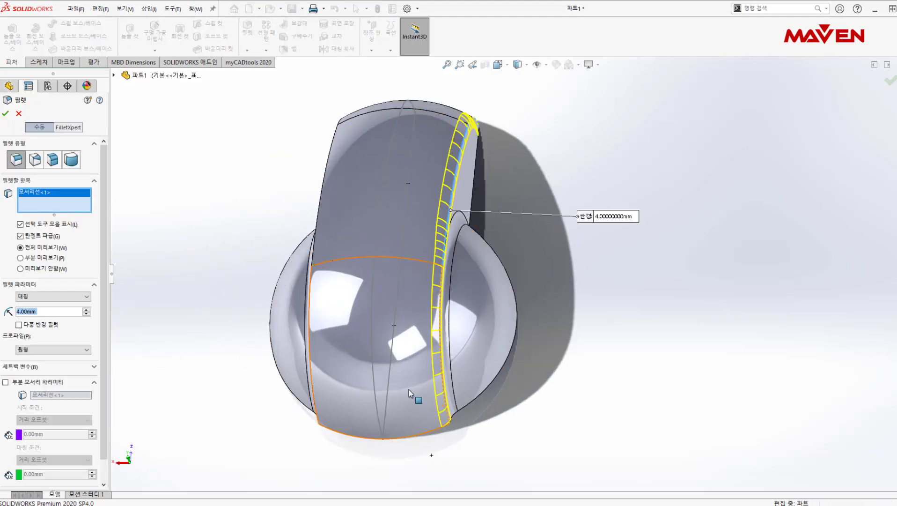
{"action": "mouse_move", "coordinate": [409, 393]}
{"action": "middle_mouse_down"}
{"action": "mouse_move", "coordinate": [484, 352]}
{"action": "mouse_move", "coordinate": [440, 399]}
{"action": "mouse_move", "coordinate": [540, 431]}
{"action": "mouse_move", "coordinate": [471, 423]}
{"action": "mouse_move", "coordinate": [504, 475]}
{"action": "middle_mouse_up"}
{"action": "left_click", "coordinate": [385, 230]}
{"action": "scroll", "coordinate": [408, 355], "scroll_direction": "up", "scroll_amount": 5}
{"action": "scroll", "coordinate": [615, 270], "scroll_direction": "down", "scroll_amount": 5}
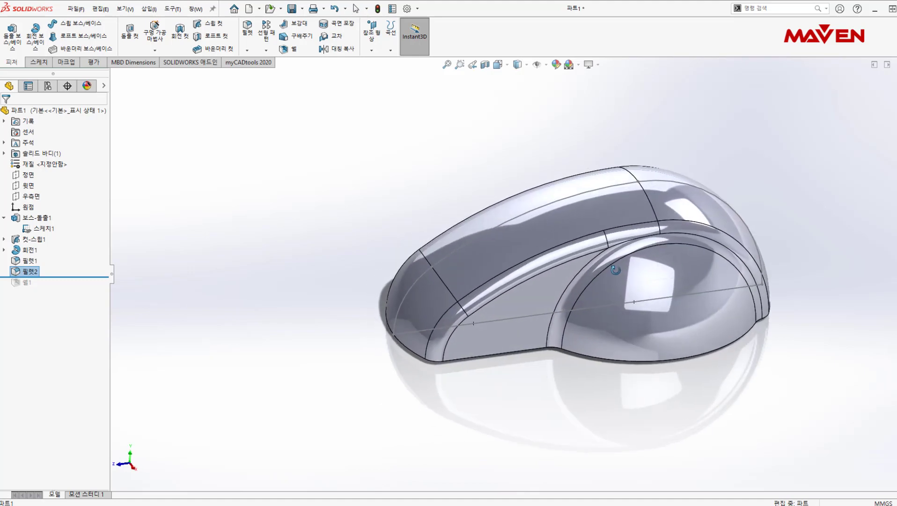
Move Fillet2 above Fillet1, roll forward past Shell1, and hide Sketch1
{"action": "left_click_drag", "start_coordinate": [29, 271], "coordinate": [29, 277]}
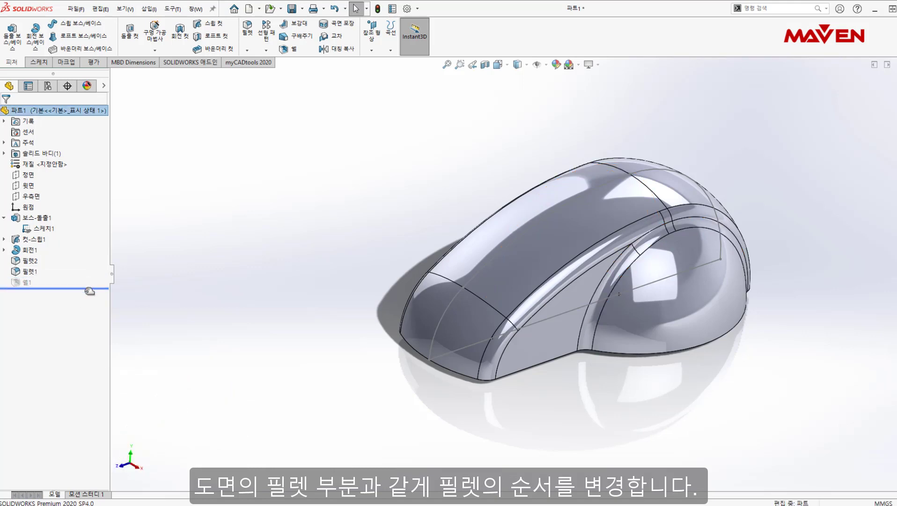
{"action": "left_click_drag", "start_coordinate": [88, 278], "coordinate": [89, 291]}
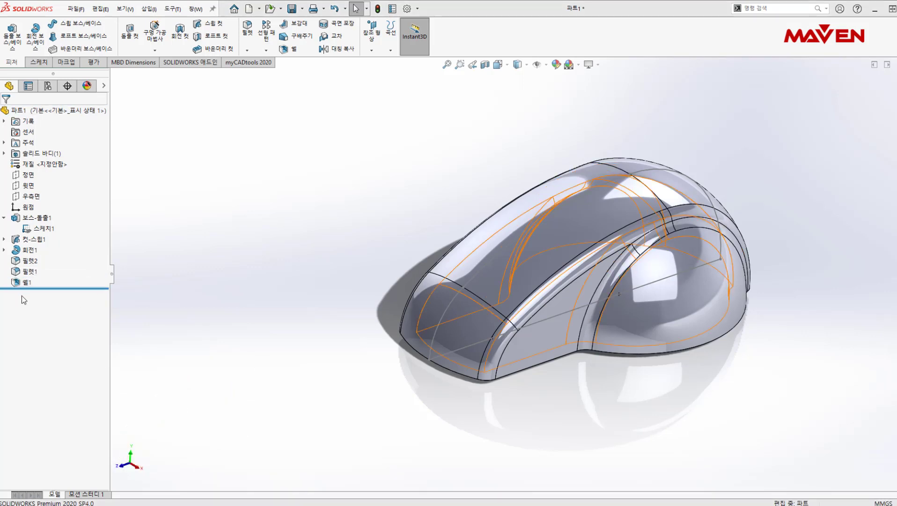
{"action": "right_click", "coordinate": [45, 228]}
{"action": "left_click", "coordinate": [60, 199]}
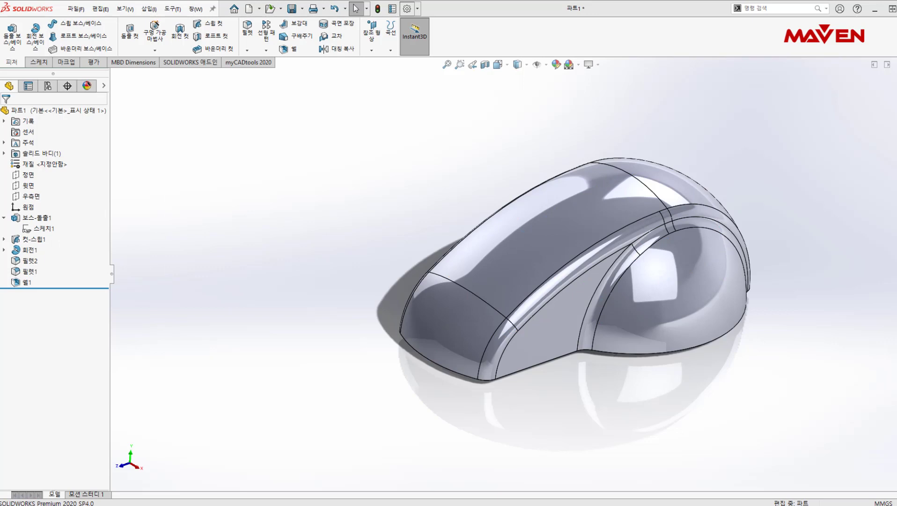
Begin a new reference plane using the mouse's rim face as reference
{"action": "left_click", "coordinate": [371, 50]}
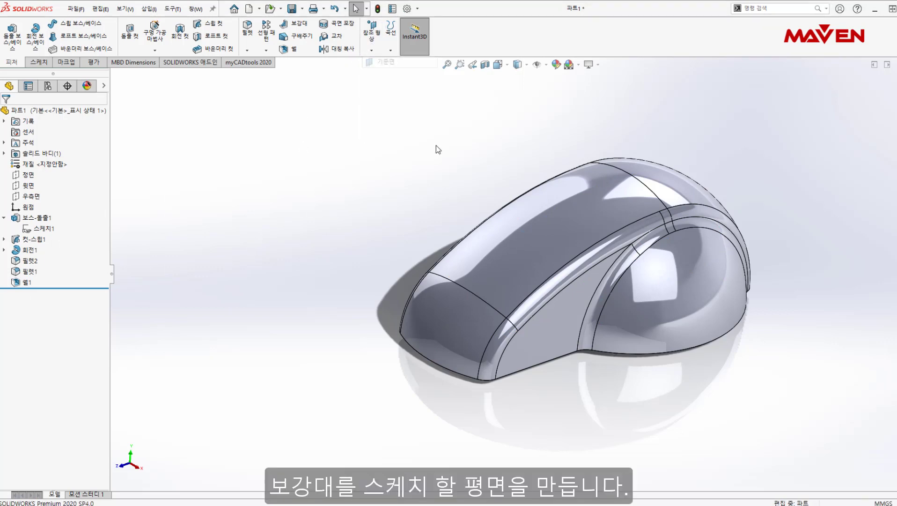
{"action": "middle_click_drag", "start_coordinate": [468, 164], "coordinate": [541, 191]}
{"action": "left_click", "coordinate": [529, 193]}
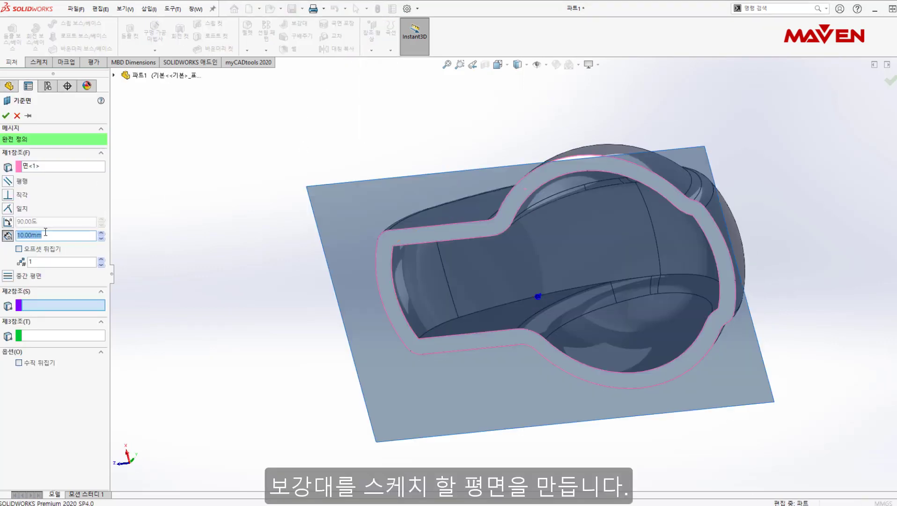
Flip the offset inward and create Plane1 4 mm from the rim face
{"action": "middle_click_drag", "start_coordinate": [393, 256], "coordinate": [470, 387]}
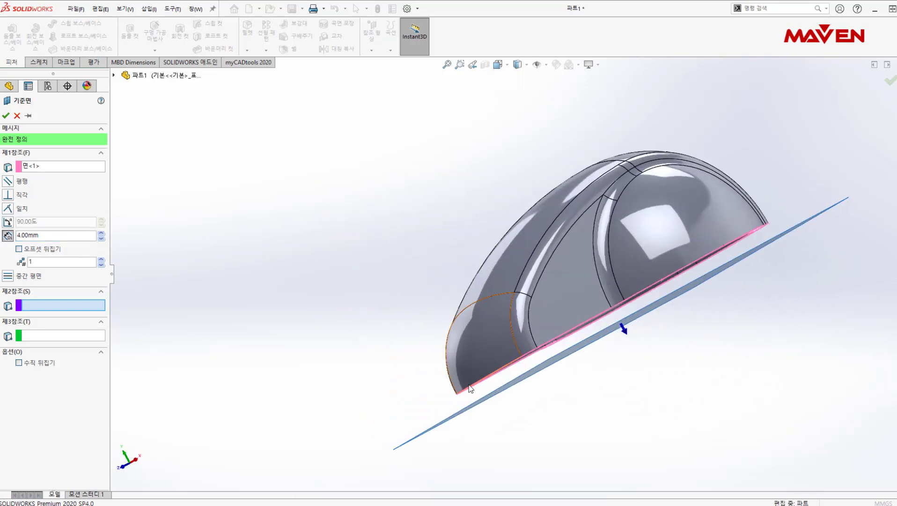
{"action": "left_click", "coordinate": [21, 250]}
{"action": "left_click", "coordinate": [6, 115]}
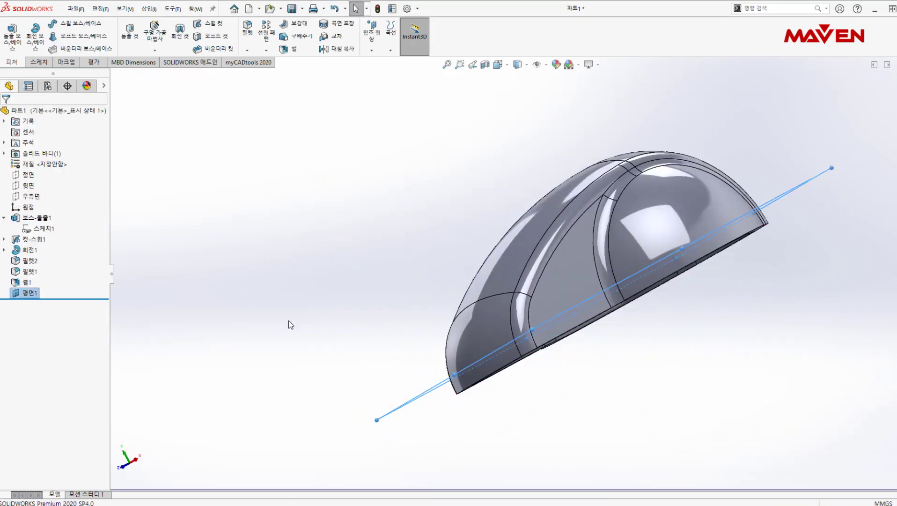
Start a sketch on Plane1 and draw a circle centred at the origin
{"action": "left_click", "coordinate": [31, 293]}
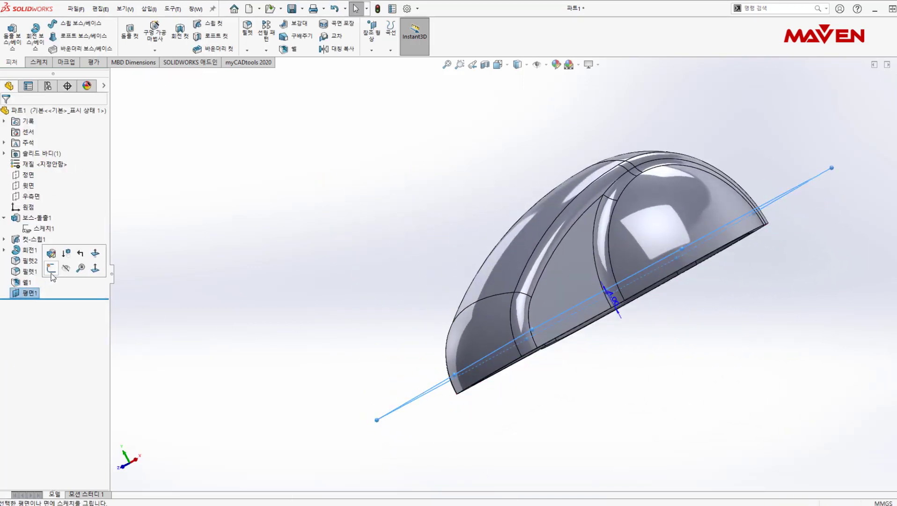
{"action": "left_click", "coordinate": [51, 267]}
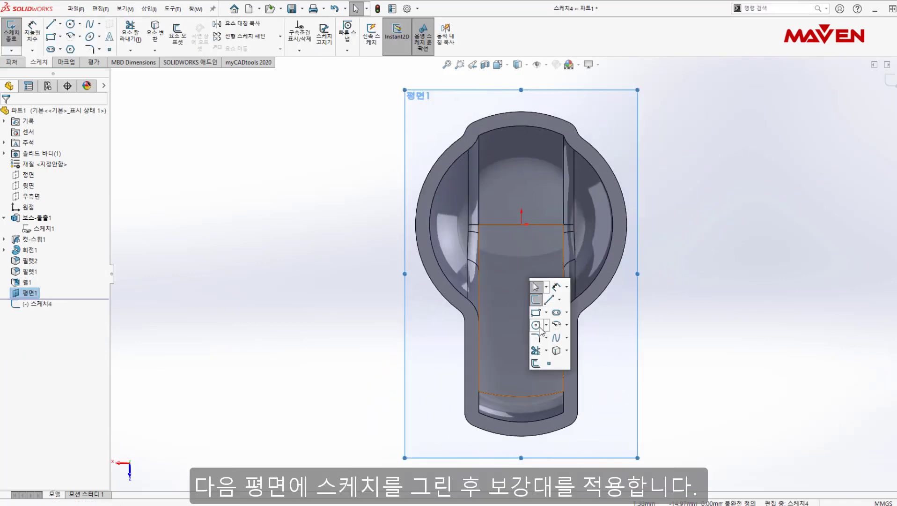
{"action": "left_click", "coordinate": [536, 324]}
{"action": "left_click", "coordinate": [521, 224]}
{"action": "left_click", "coordinate": [540, 253]}
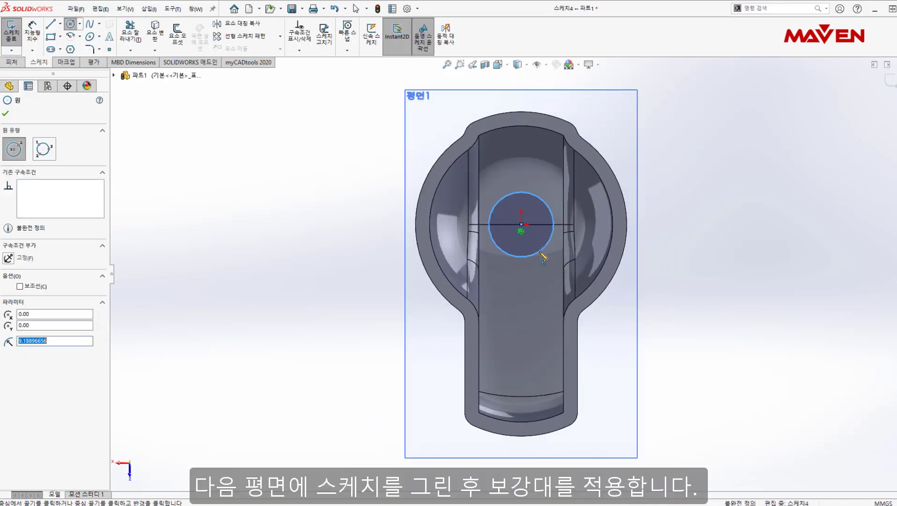
{"action": "key", "text": "Escape"}
Dimension the circle to a 12 mm diameter
{"action": "key", "text": "s"}
{"action": "left_click", "coordinate": [569, 260]}
{"action": "left_click", "coordinate": [544, 246]}
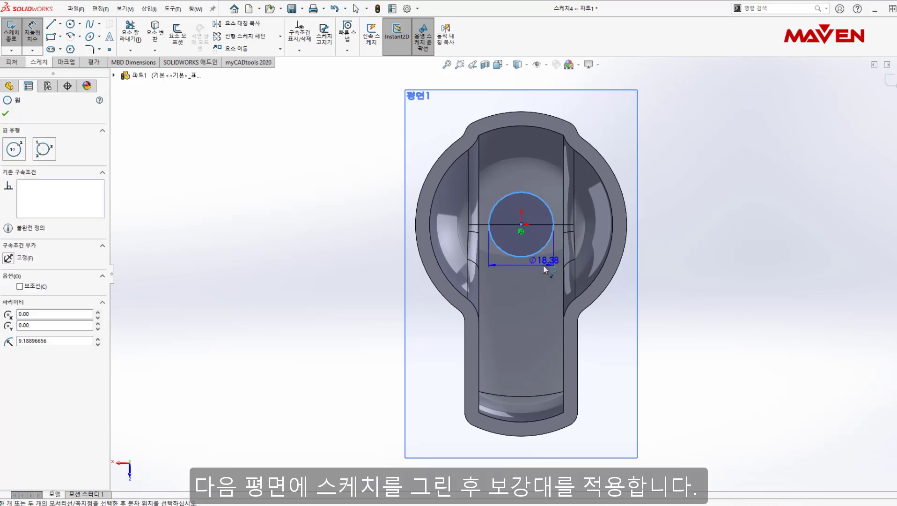
{"action": "left_click", "coordinate": [544, 265]}
{"action": "type", "text": "12"}
{"action": "key", "text": "Return"}
{"action": "key", "text": "Escape"}
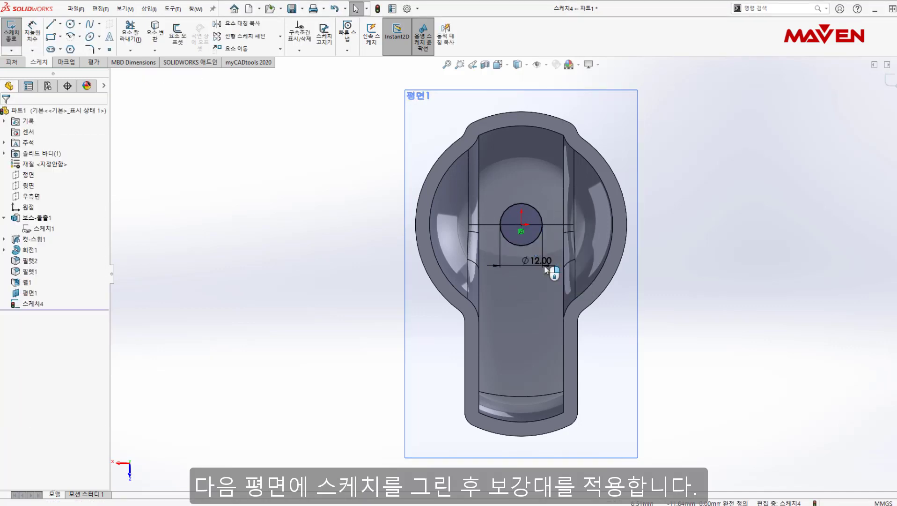
{"action": "key", "text": "s"}
{"action": "left_click", "coordinate": [567, 290]}
Draw a vertical spoke line from the origin and circularly pattern it into three
{"action": "left_click", "coordinate": [521, 224]}
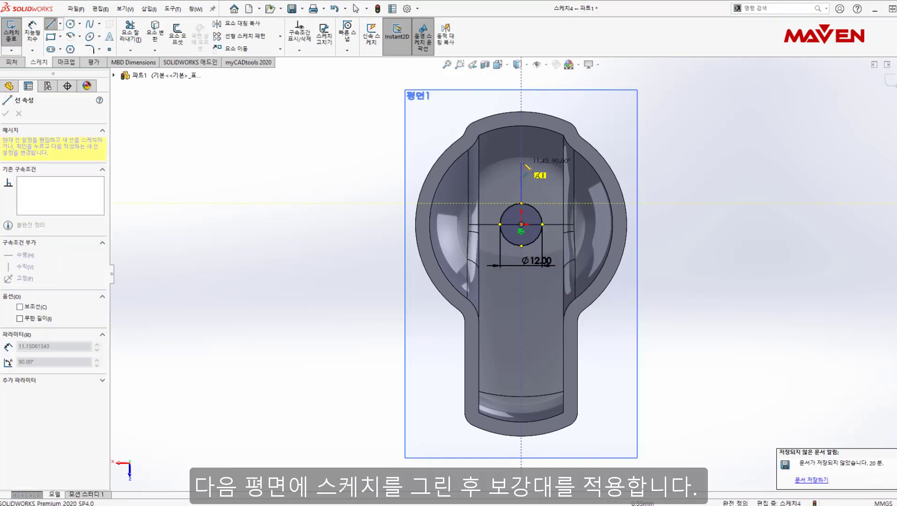
{"action": "left_click", "coordinate": [521, 157]}
{"action": "key", "text": "Escape"}
{"action": "left_click", "coordinate": [280, 36]}
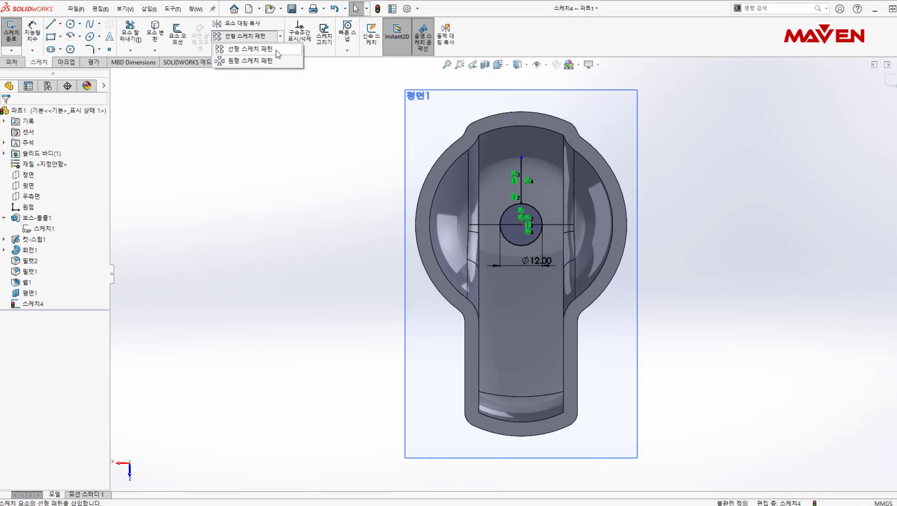
{"action": "left_click", "coordinate": [248, 61]}
{"action": "left_click", "coordinate": [538, 243]}
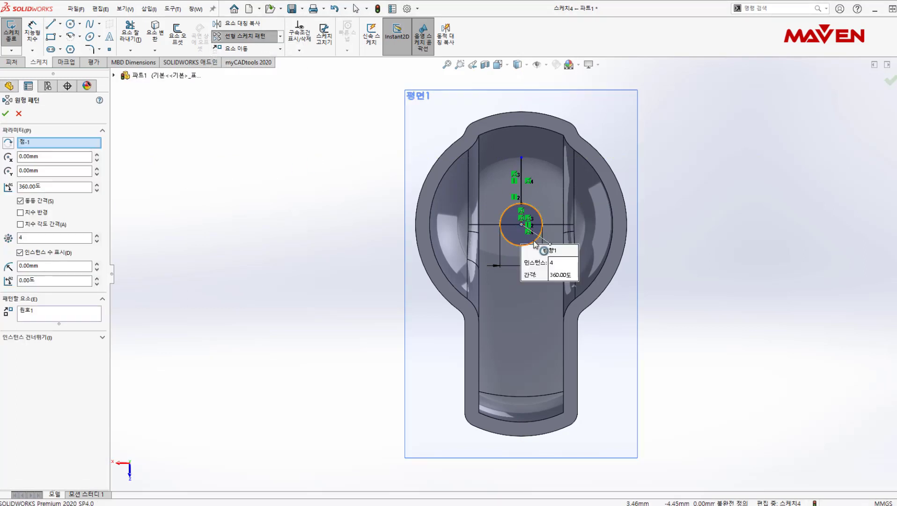
{"action": "left_click", "coordinate": [46, 315]}
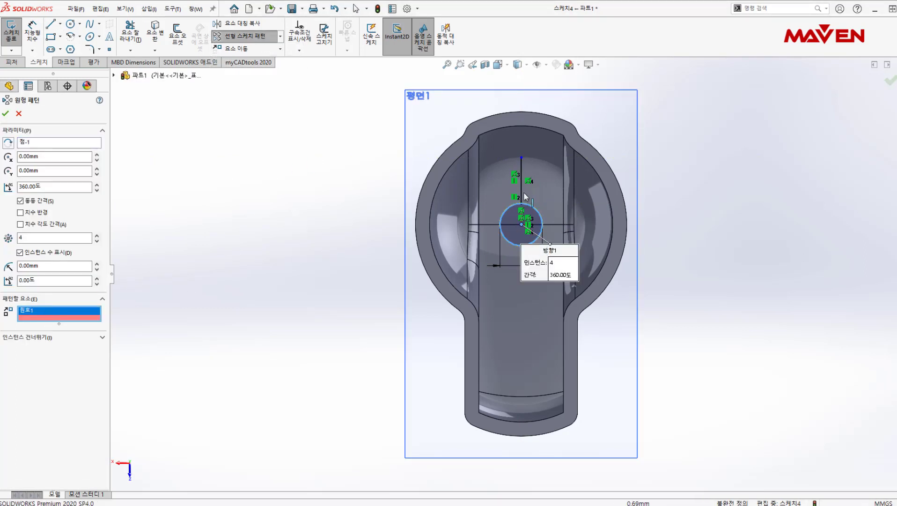
{"action": "left_click", "coordinate": [24, 312]}
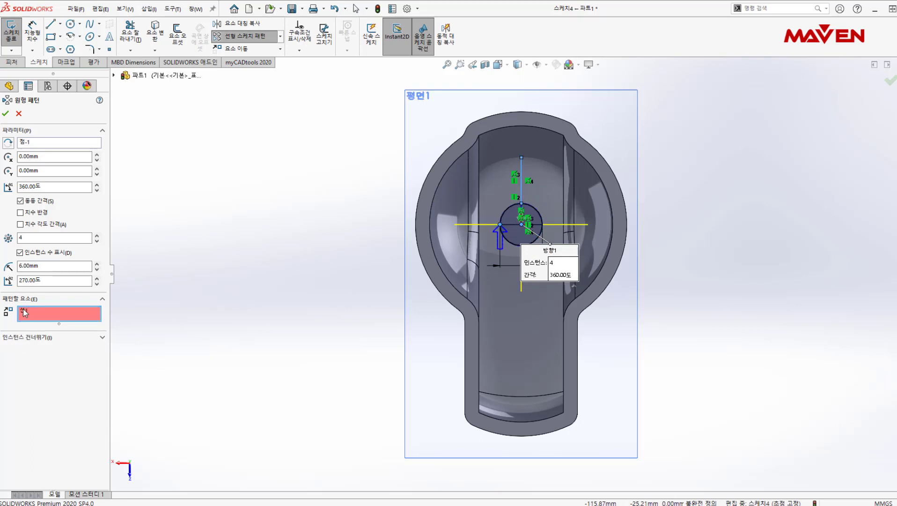
{"action": "left_click", "coordinate": [21, 237]}
{"action": "type", "text": "3"}
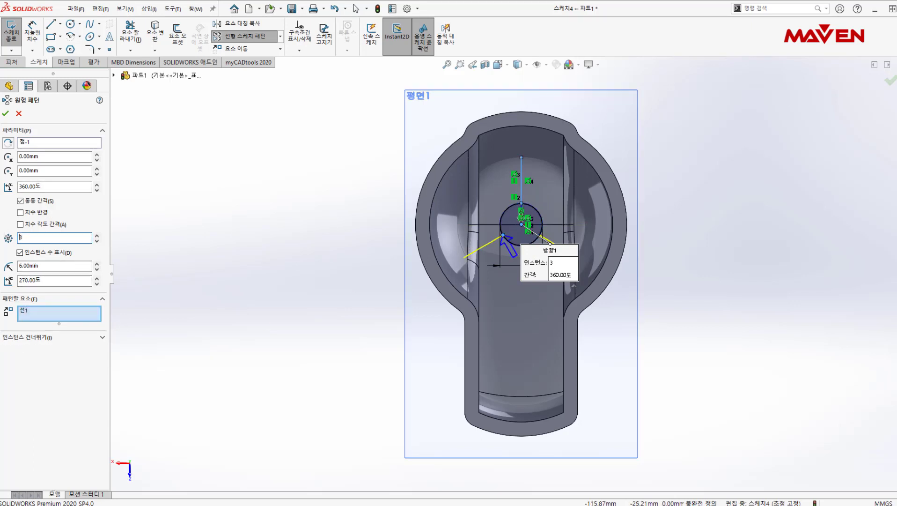
{"action": "left_click", "coordinate": [6, 114]}
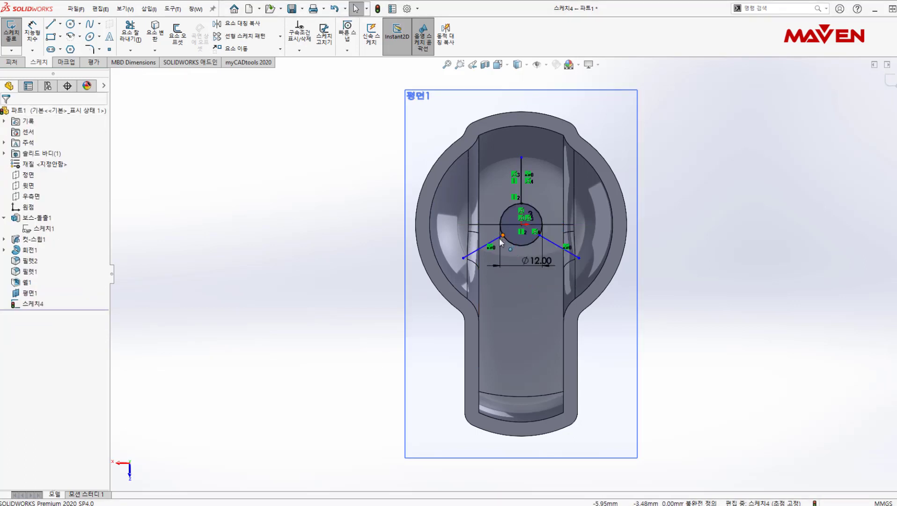
Make the spoke ends coincident with the Ø12 circle and level the two lower ends horizontally
{"action": "left_click_drag", "start_coordinate": [499, 237], "coordinate": [498, 248]}
{"action": "scroll", "coordinate": [527, 219], "scroll_direction": "down", "scroll_amount": 5}
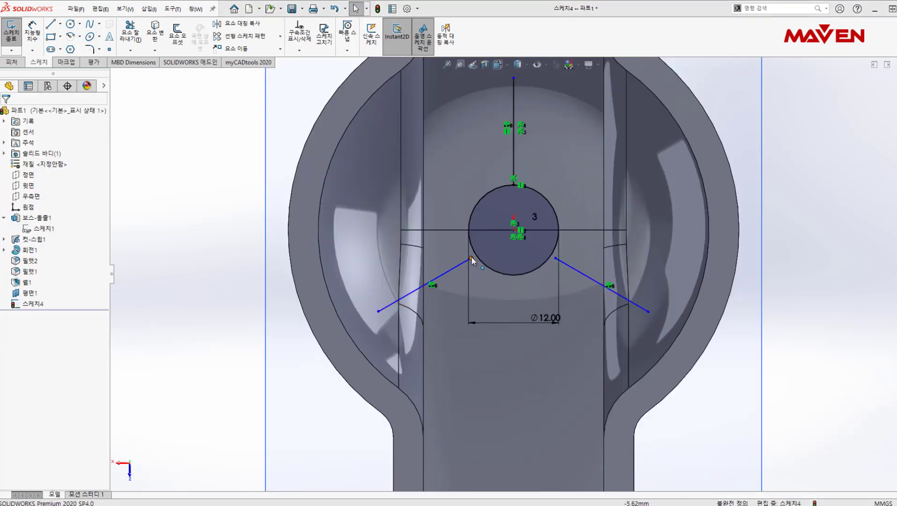
{"action": "left_click", "coordinate": [470, 258]}
{"action": "left_click", "coordinate": [529, 223]}
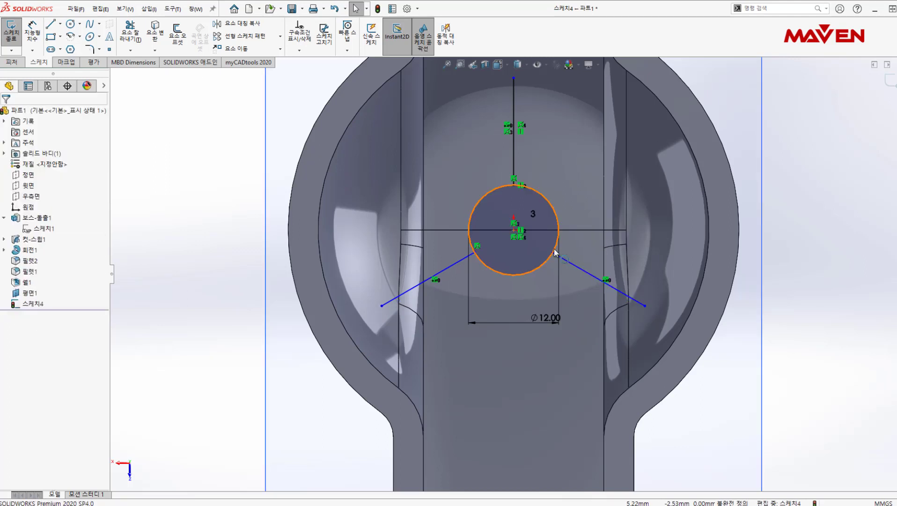
{"action": "left_click", "coordinate": [514, 276]}
{"action": "left_click", "coordinate": [475, 252], "text": "ctrl"}
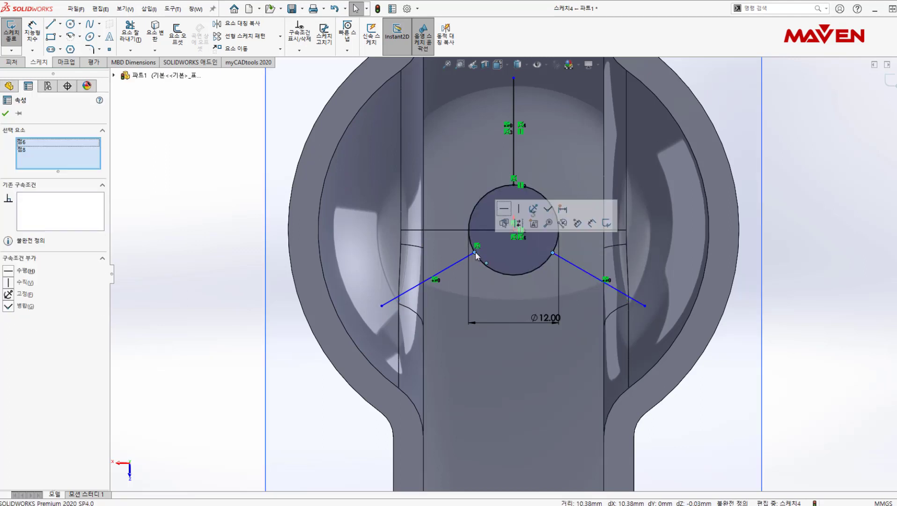
{"action": "left_click", "coordinate": [504, 208]}
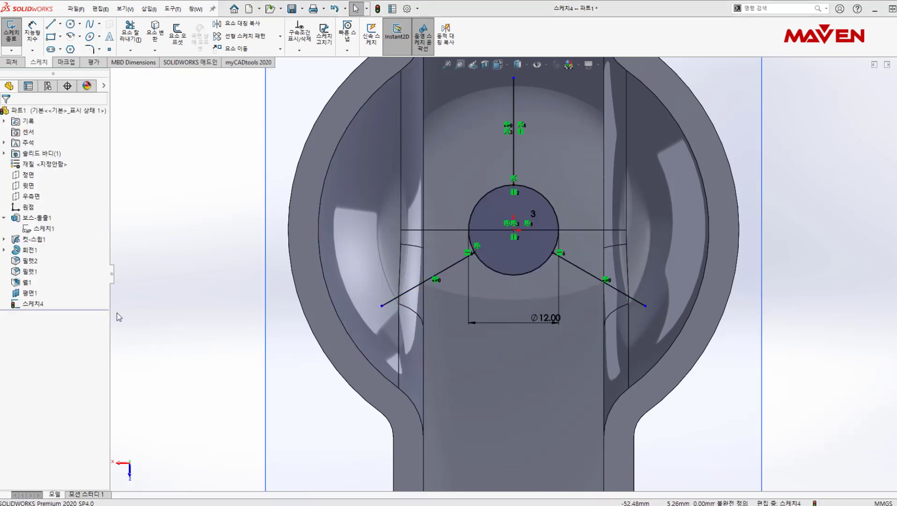
{"action": "left_click", "coordinate": [23, 63]}
{"action": "left_click", "coordinate": [299, 24]}
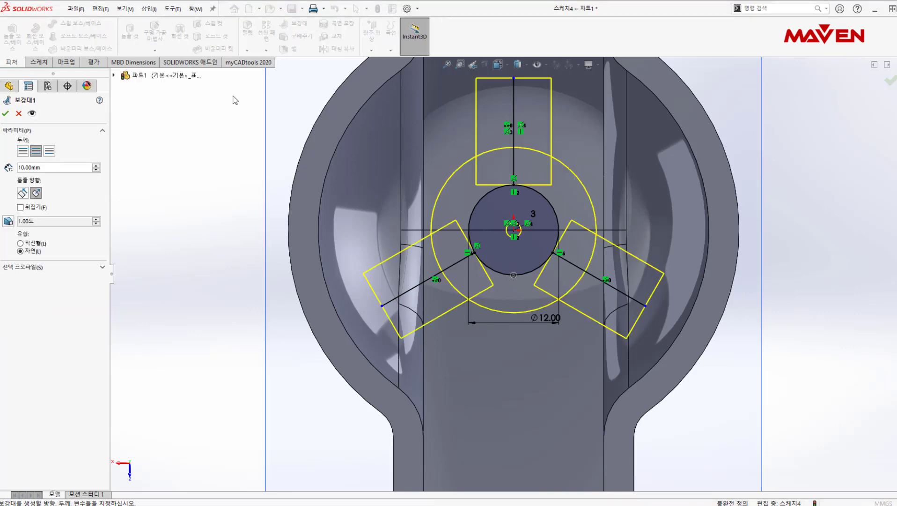
Cancel the rib, change the circle diameter to 6, and exit the sketch
{"action": "type", "text": "4"}
{"action": "scroll", "coordinate": [525, 372], "scroll_direction": "up", "scroll_amount": 3}
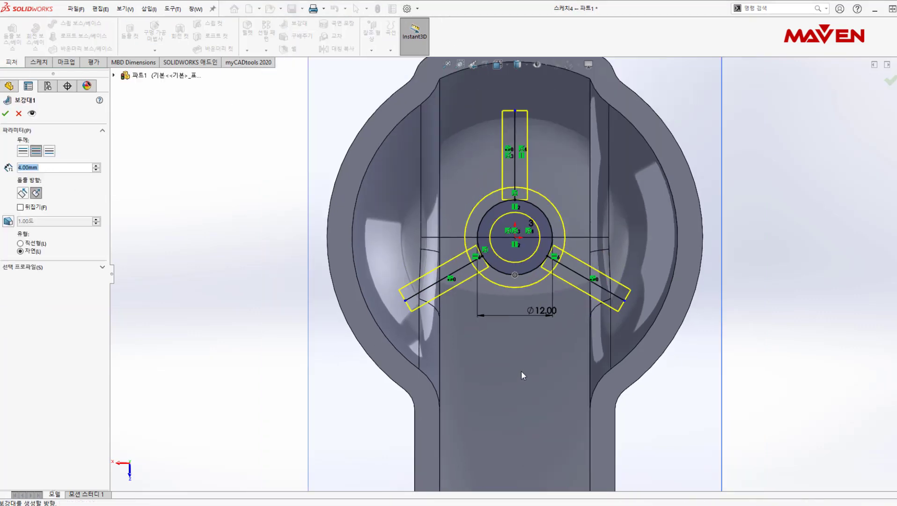
{"action": "middle_click_drag", "start_coordinate": [525, 372], "coordinate": [563, 231]}
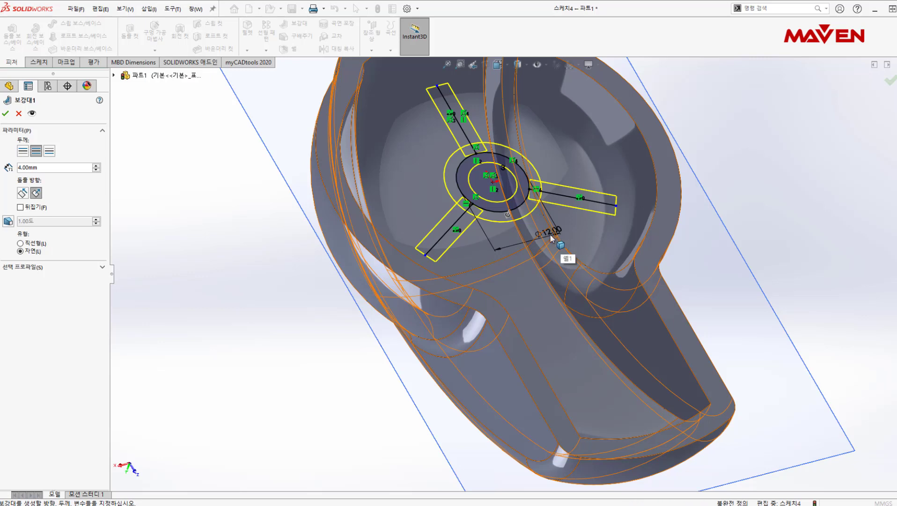
{"action": "left_click", "coordinate": [19, 113]}
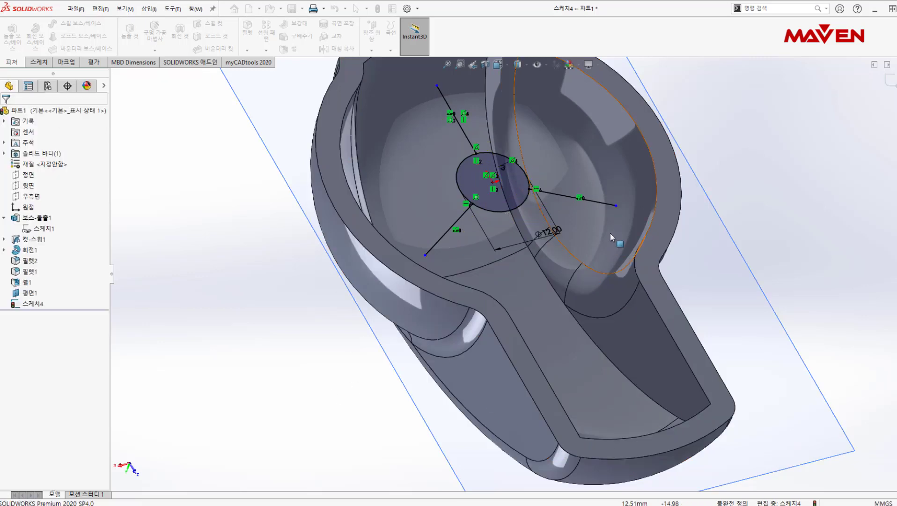
{"action": "double_click", "coordinate": [554, 233]}
{"action": "type", "text": "6"}
{"action": "key", "text": "Return"}
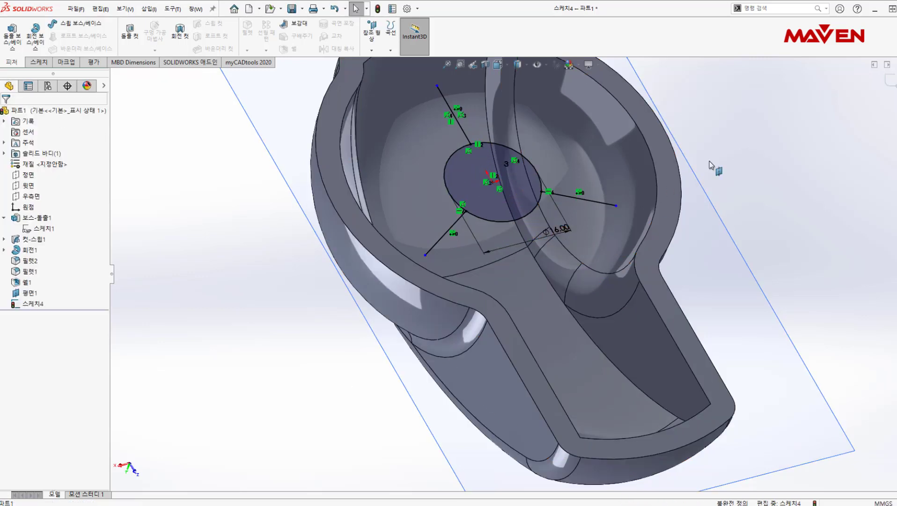
{"action": "key", "text": "ctrl+b"}
Create Rib1 from the sketch with 4 mm thickness
{"action": "left_click", "coordinate": [294, 22]}
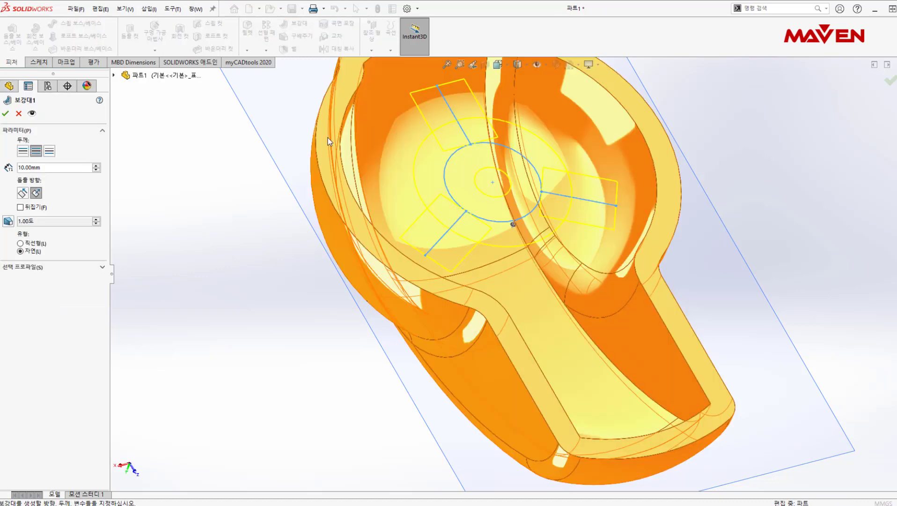
{"action": "type", "text": "4"}
{"action": "key", "text": "Return"}
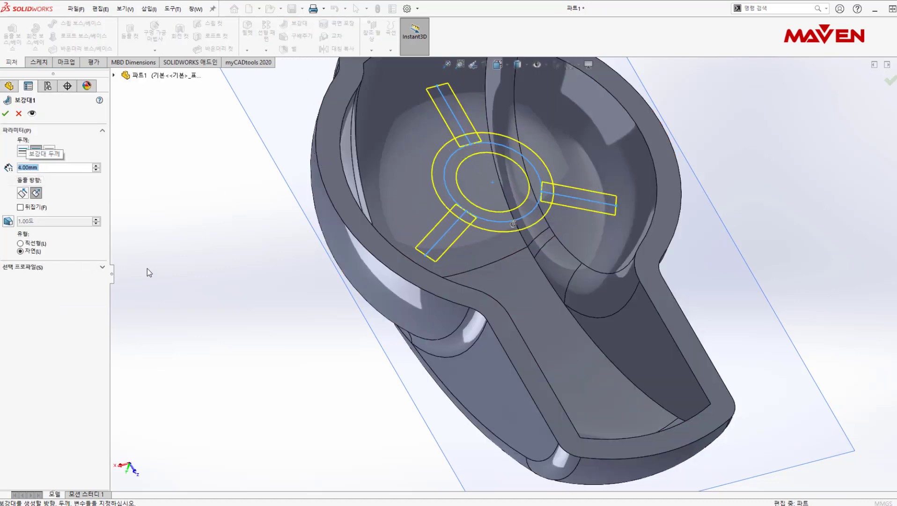
{"action": "left_click", "coordinate": [5, 112]}
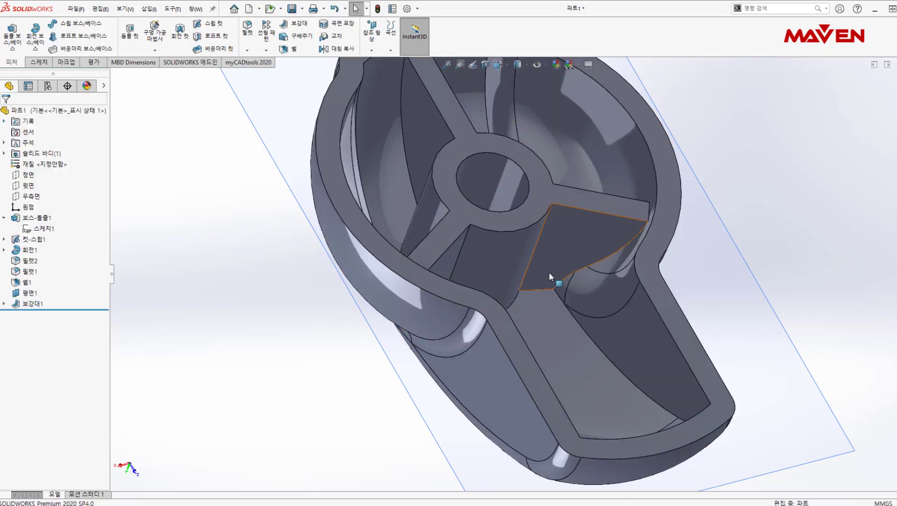
{"action": "mouse_move", "coordinate": [548, 271]}
{"action": "middle_mouse_down"}
{"action": "mouse_move", "coordinate": [568, 334]}
{"action": "mouse_move", "coordinate": [545, 320]}
{"action": "mouse_move", "coordinate": [461, 390]}
{"action": "mouse_move", "coordinate": [491, 374]}
{"action": "middle_mouse_up"}
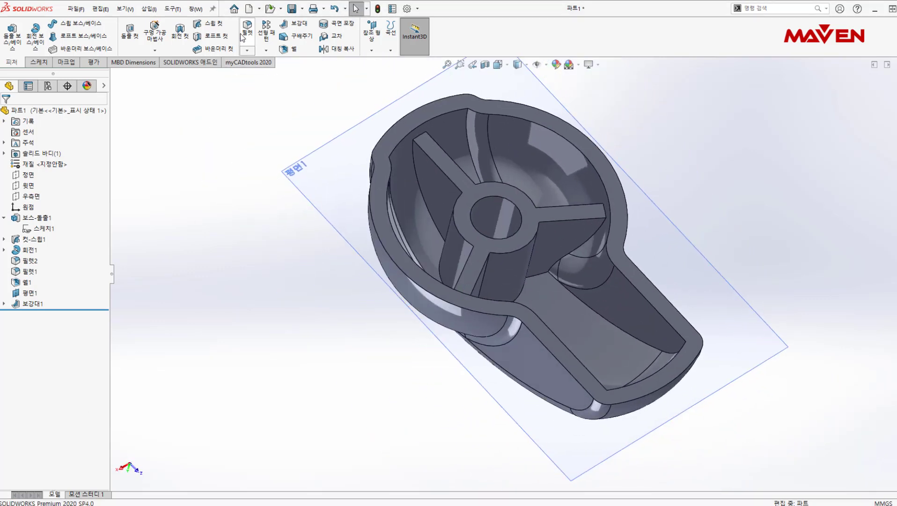
Fillet all edges of Shell1 and Rib1 with a 1 mm radius
{"action": "left_click", "coordinate": [116, 76]}
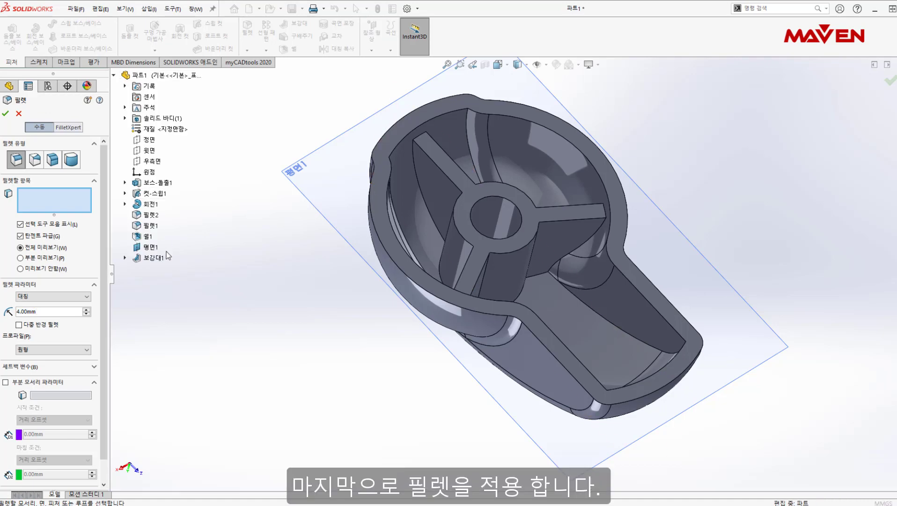
{"action": "left_click", "coordinate": [160, 256]}
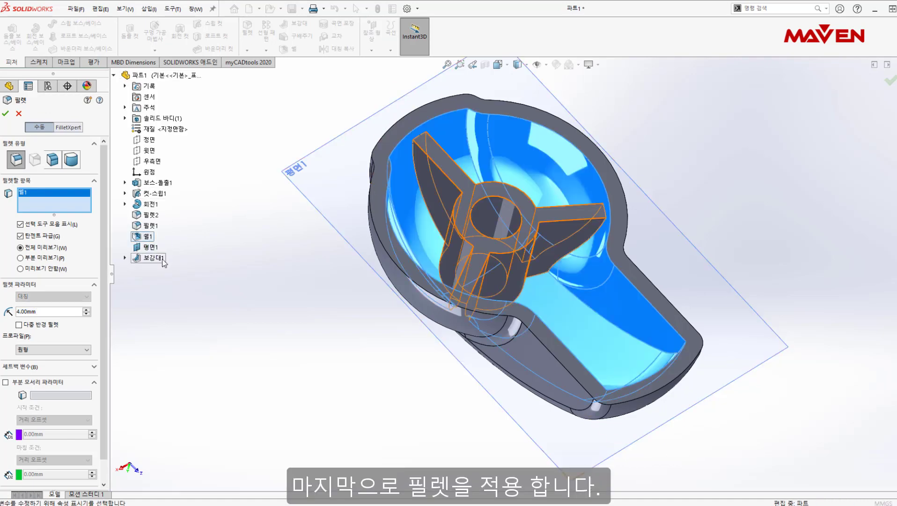
{"action": "left_click", "coordinate": [163, 262]}
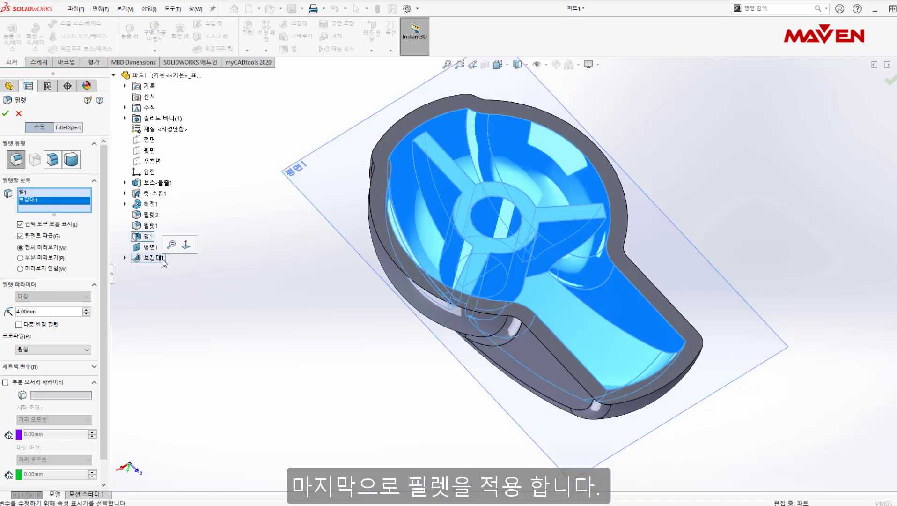
{"action": "double_click", "coordinate": [45, 310]}
{"action": "type", "text": "1"}
{"action": "key", "text": "Return"}
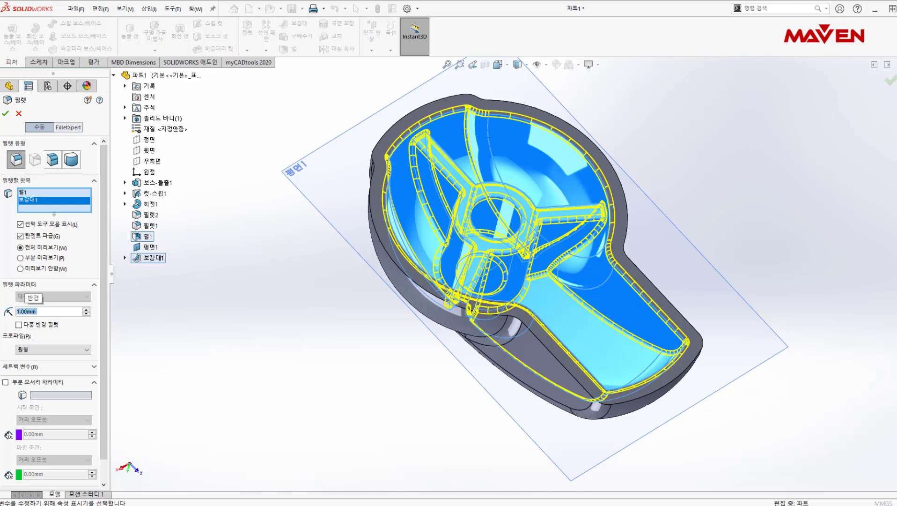
{"action": "left_click", "coordinate": [6, 116]}
{"action": "middle_click_drag", "start_coordinate": [292, 367], "coordinate": [458, 353]}
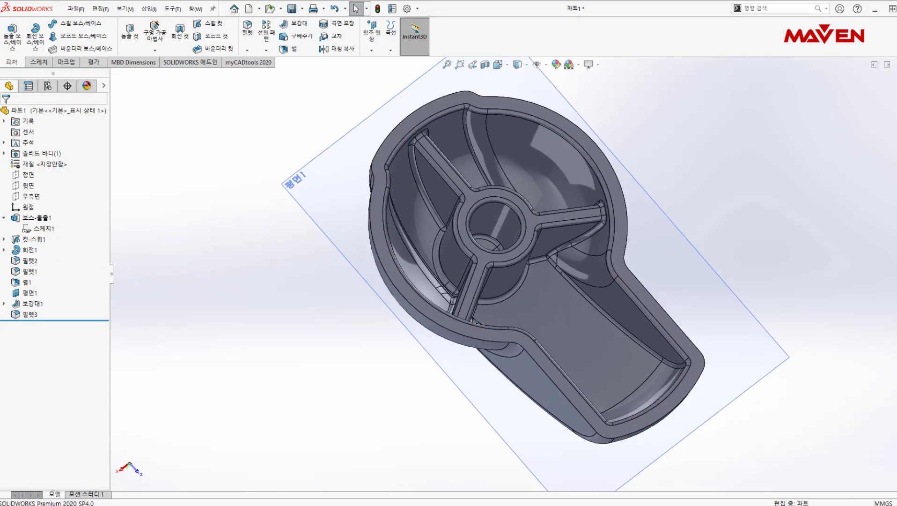
{"action": "left_click", "coordinate": [29, 293]}
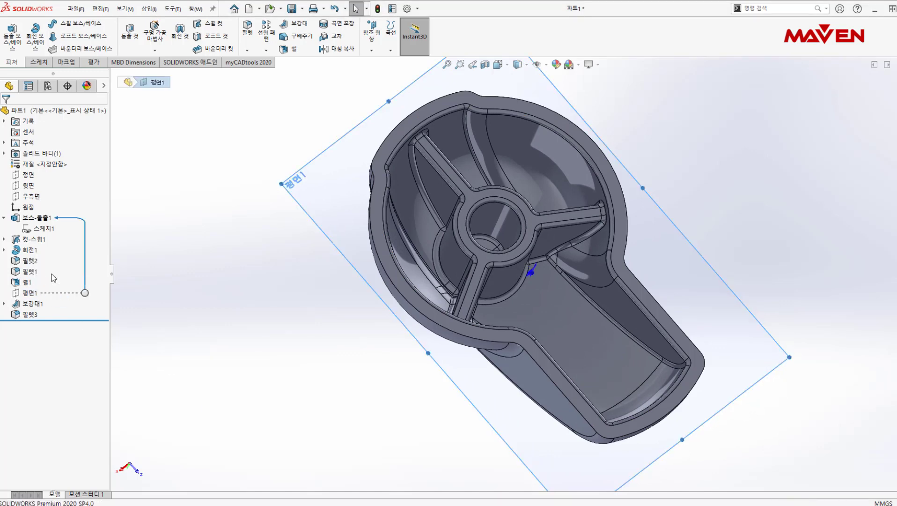
{"action": "left_click", "coordinate": [259, 336]}
{"action": "key", "text": "ctrl+7"}
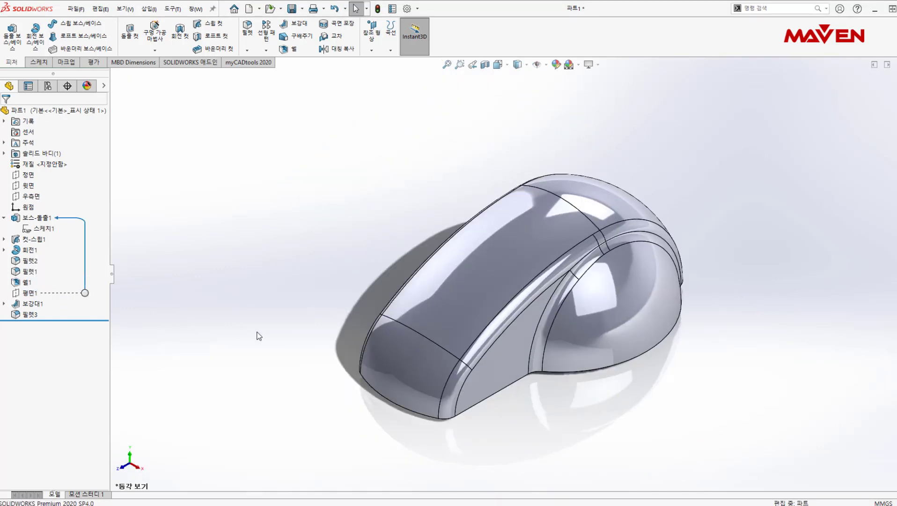
{"action": "mouse_move", "coordinate": [610, 428]}
{"action": "middle_mouse_down"}
{"action": "mouse_move", "coordinate": [574, 102]}
{"action": "mouse_move", "coordinate": [654, 379]}
{"action": "mouse_move", "coordinate": [507, 216]}
{"action": "mouse_move", "coordinate": [503, 396]}
{"action": "middle_mouse_up"}
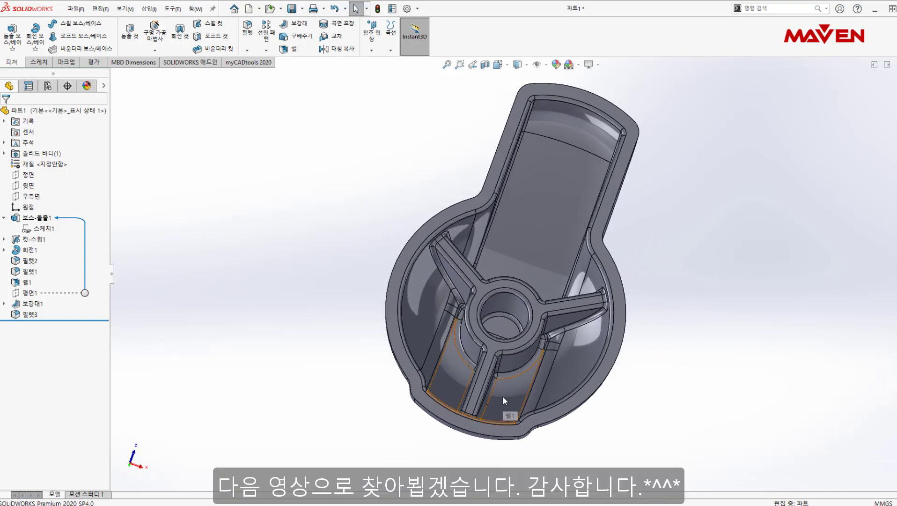
{"action": "key", "text": "ctrl+7"}
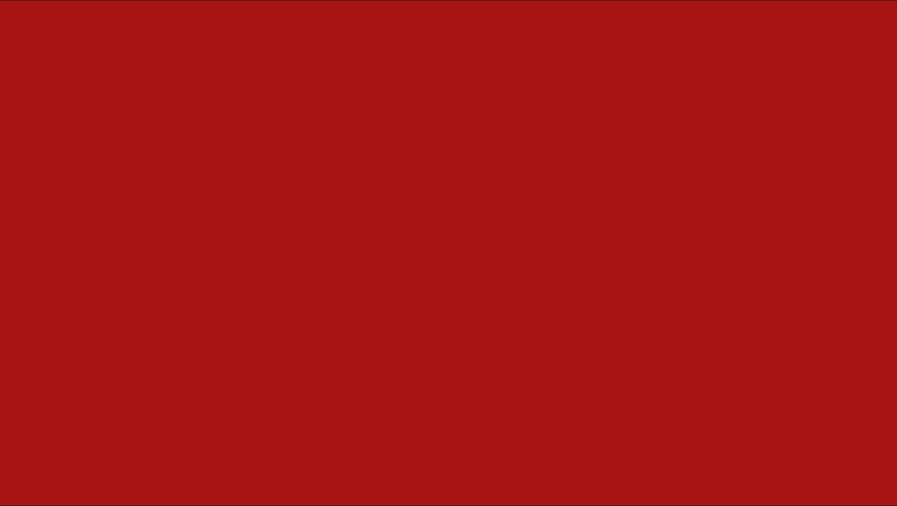